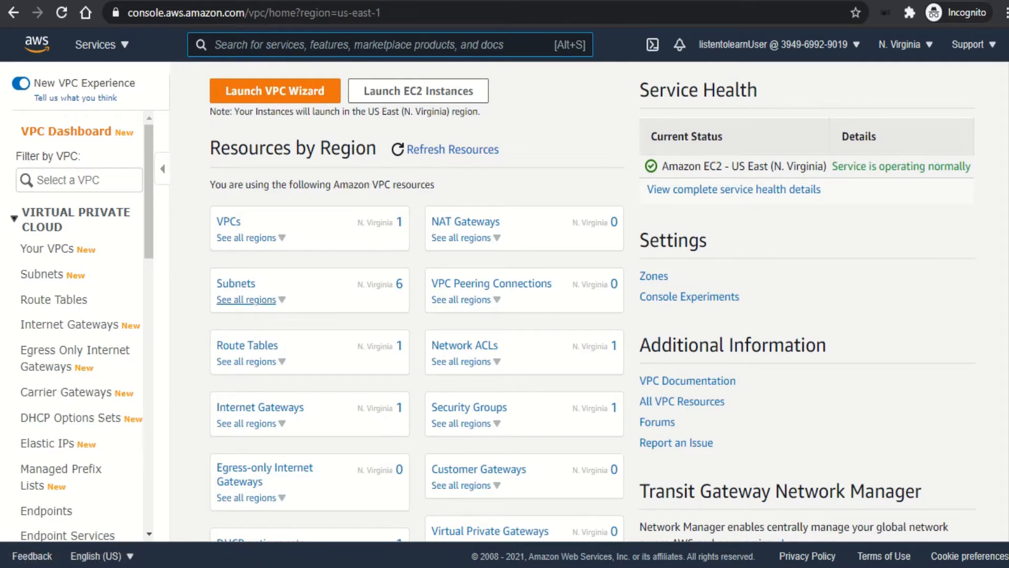
# Step: Review the subnets of all regions on the VPC dashboard, then collapse the list back to this region only
pyautogui.click(246, 299)
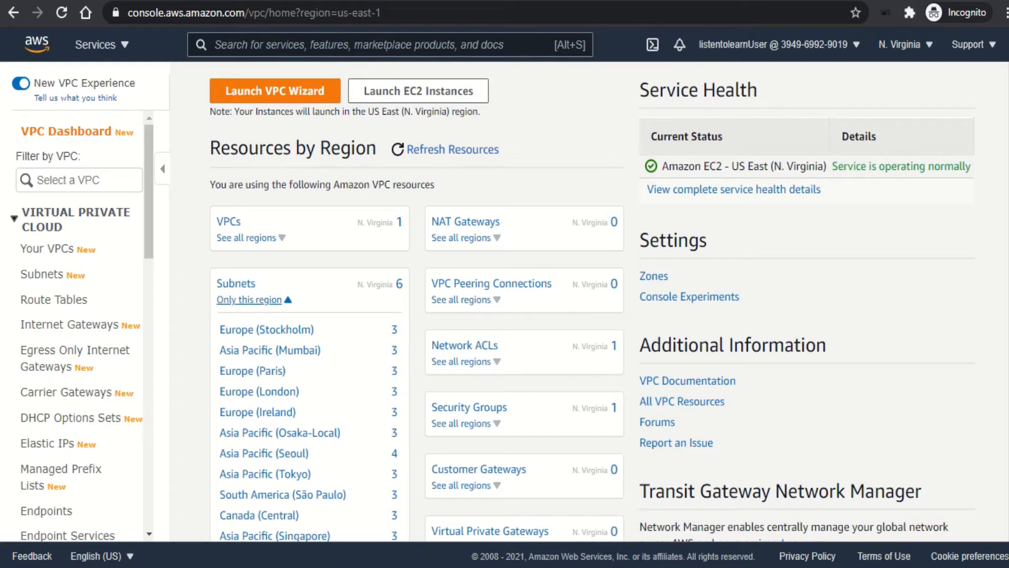
pyautogui.click(249, 299)
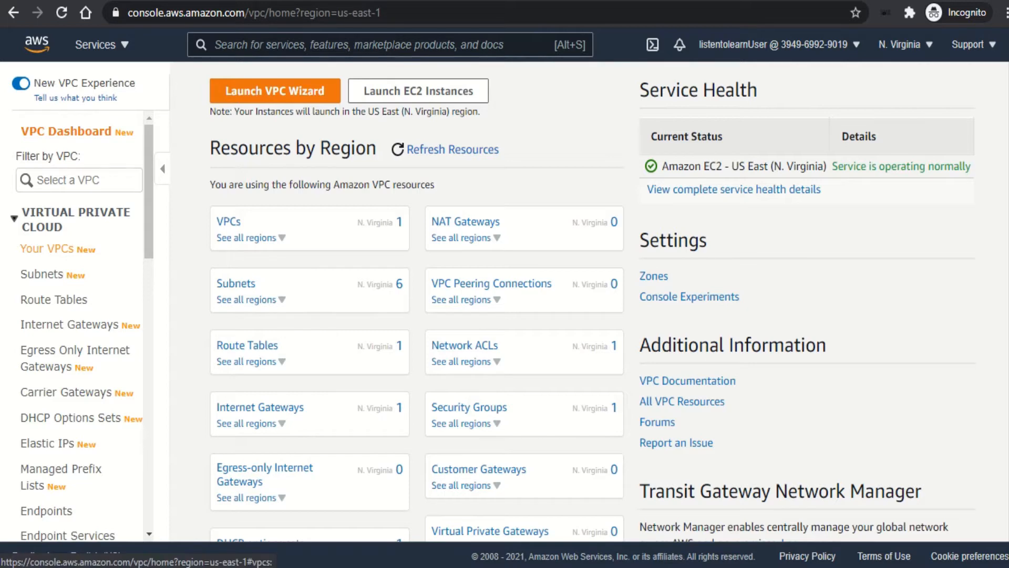
# Step: Open the list of VPCs and name the existing VPC "Default"
pyautogui.click(50, 249)
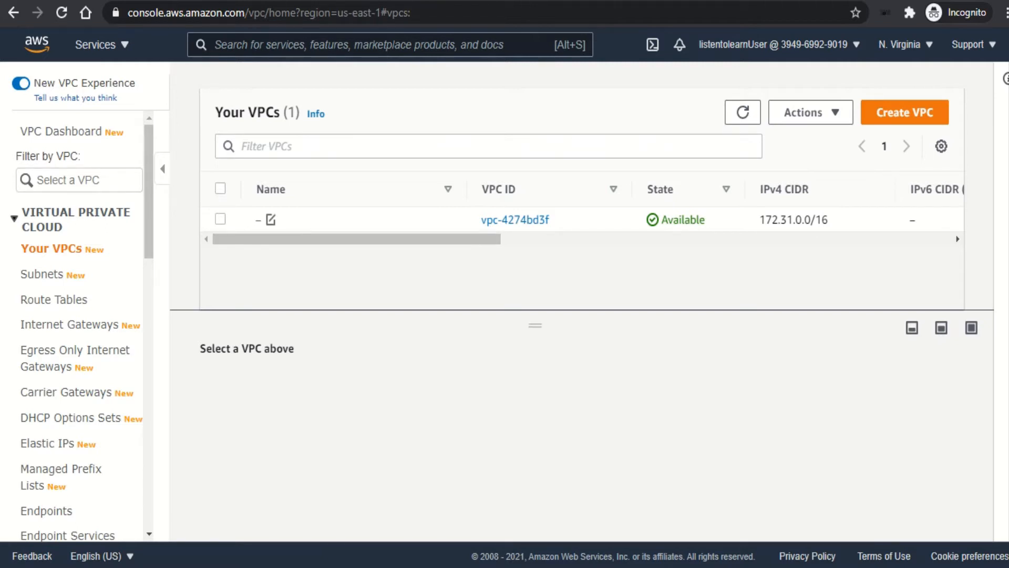
pyautogui.click(271, 220)
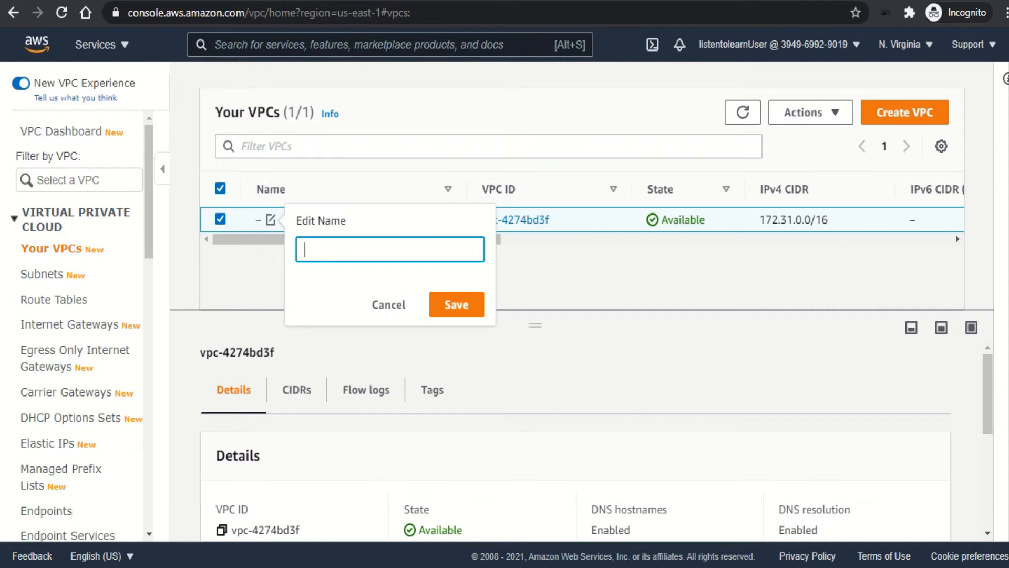
pyautogui.write('Default')
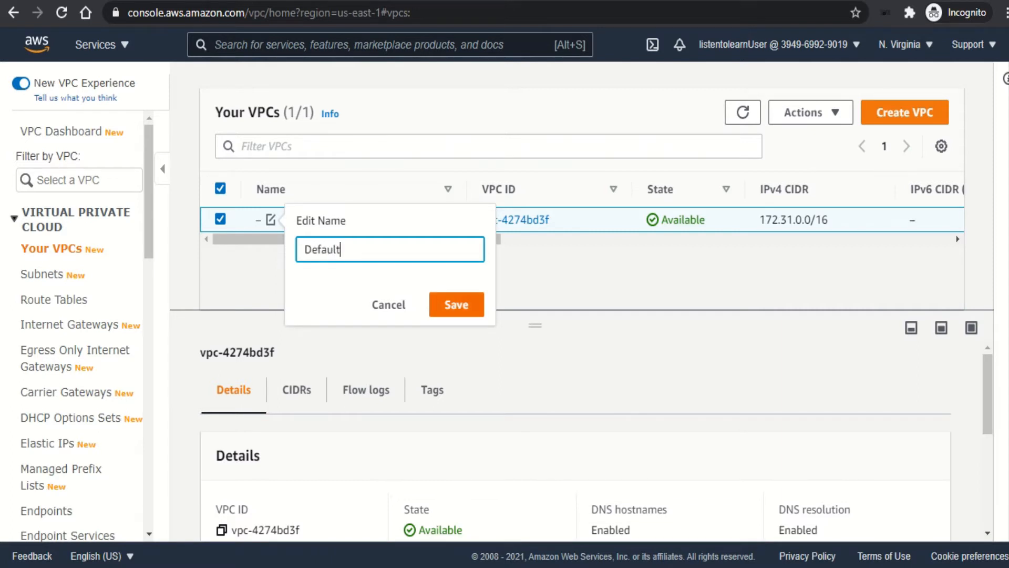
pyautogui.press('Return')
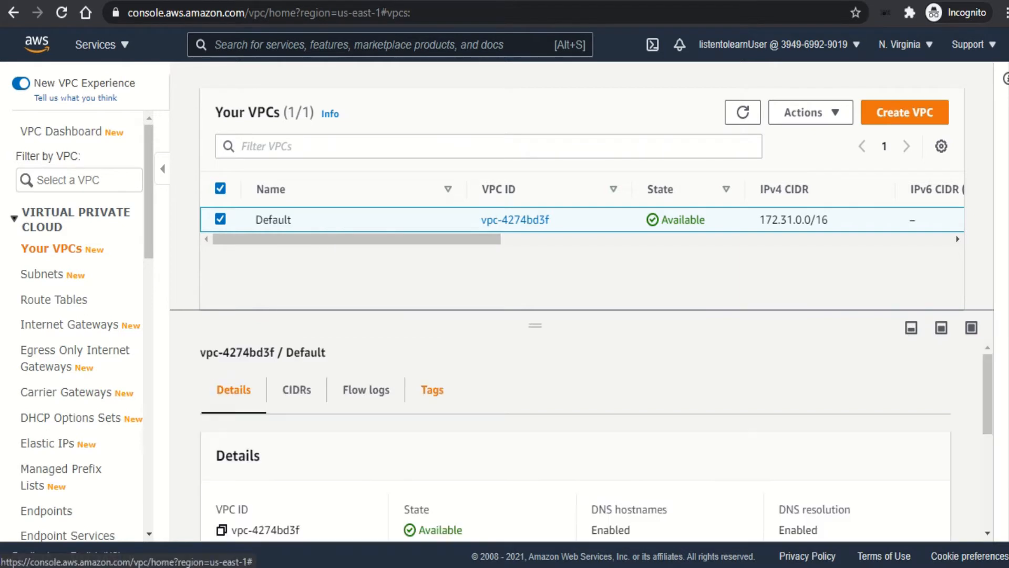
# Step: Check the tags of the Default VPC and return to its details
pyautogui.click(432, 389)
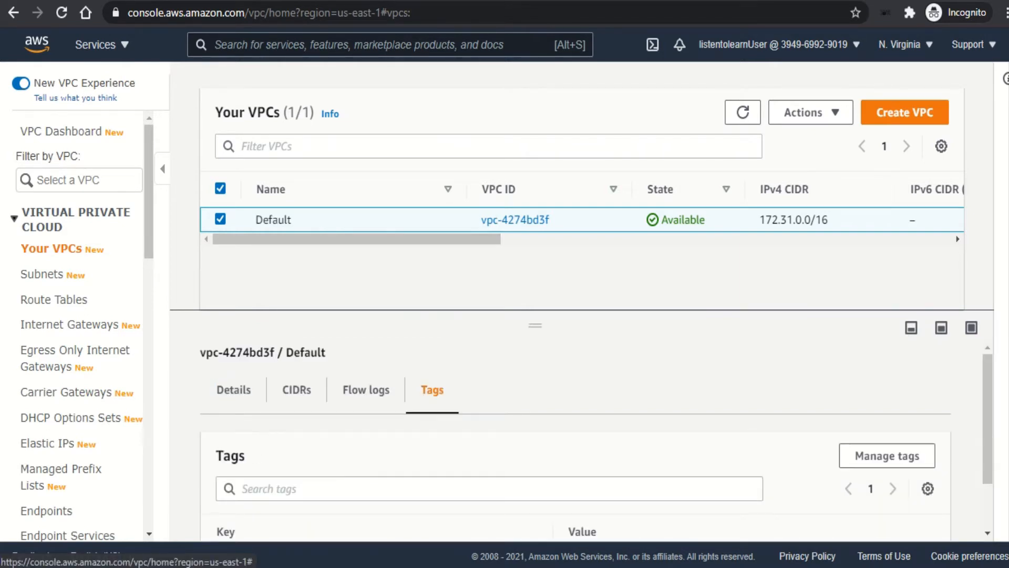
pyautogui.scroll(-2, 597, 442)
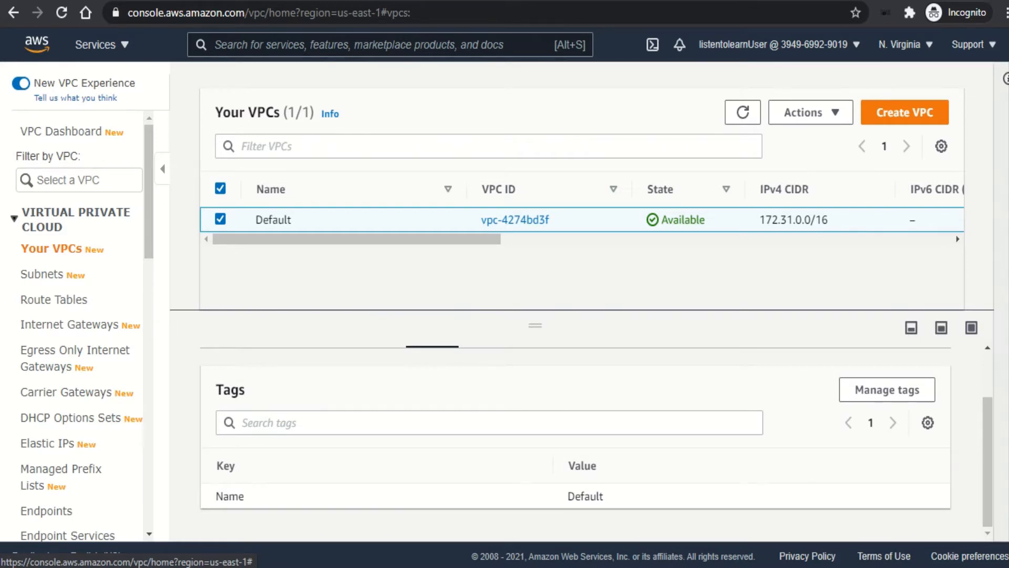
pyautogui.scroll(2, 596, 442)
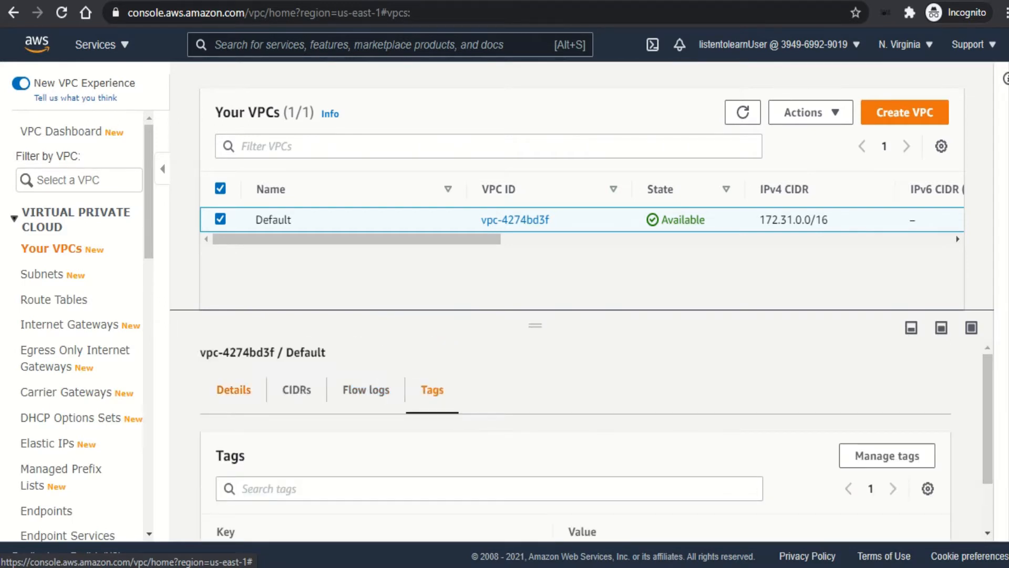
pyautogui.click(234, 390)
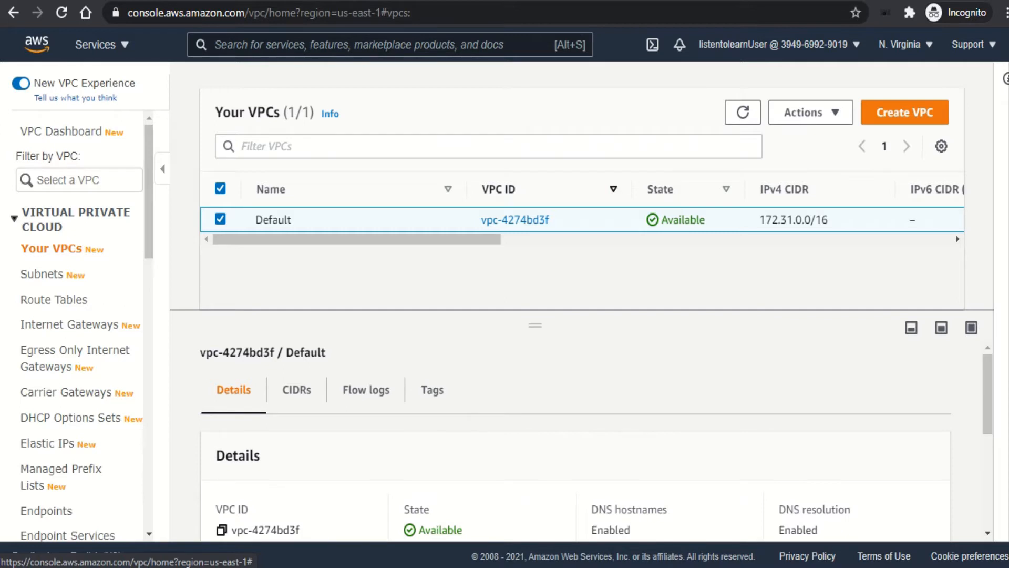
# Step: Examine the Default VPC's remaining columns through to the owner ID, and check its flow logs
pyautogui.moveTo(446, 239); pyautogui.dragTo(530, 239)
pyautogui.moveTo(439, 239); pyautogui.dragTo(705, 239)
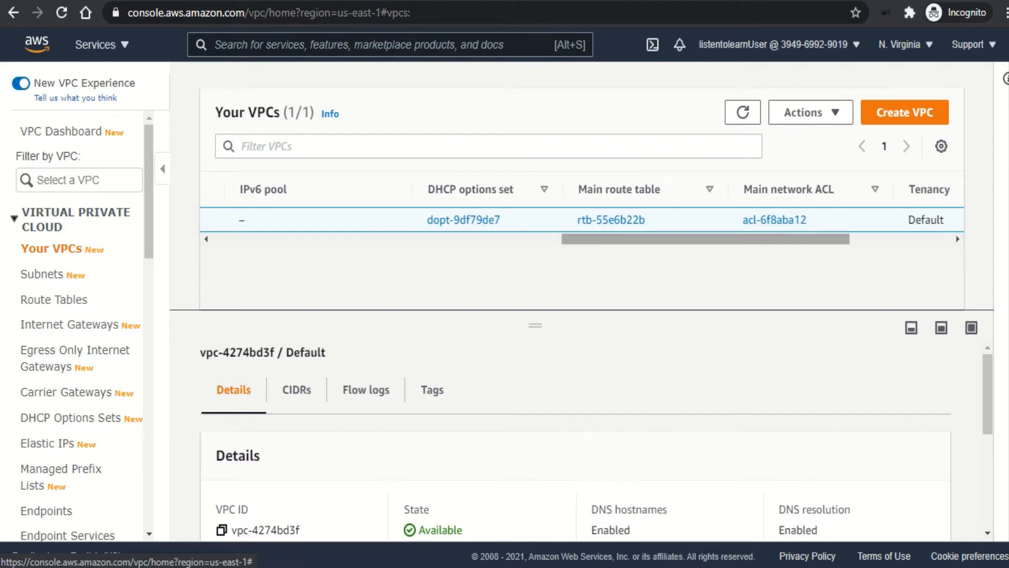
pyautogui.moveTo(705, 239); pyautogui.dragTo(808, 239)
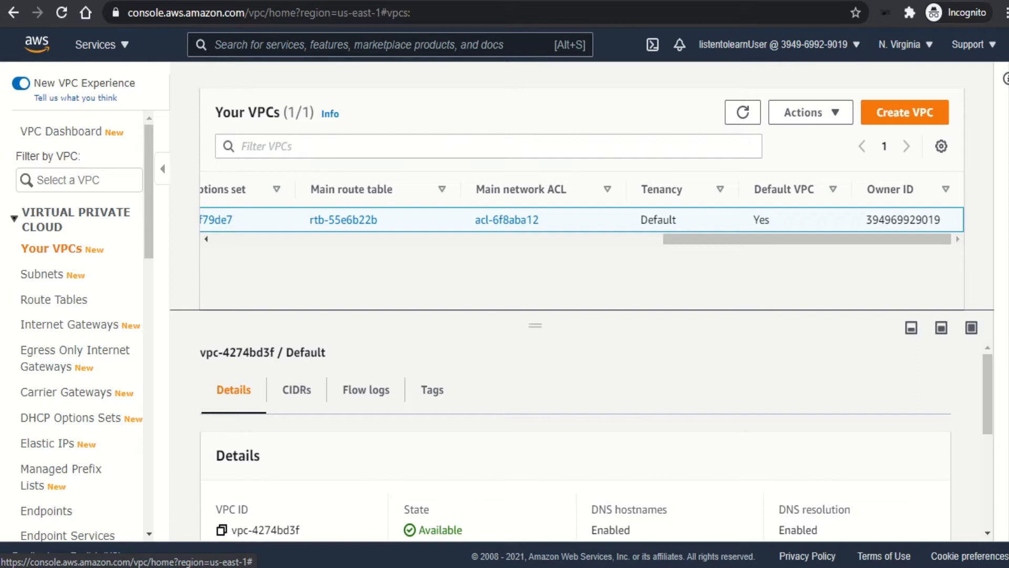
pyautogui.doubleClick(904, 220)
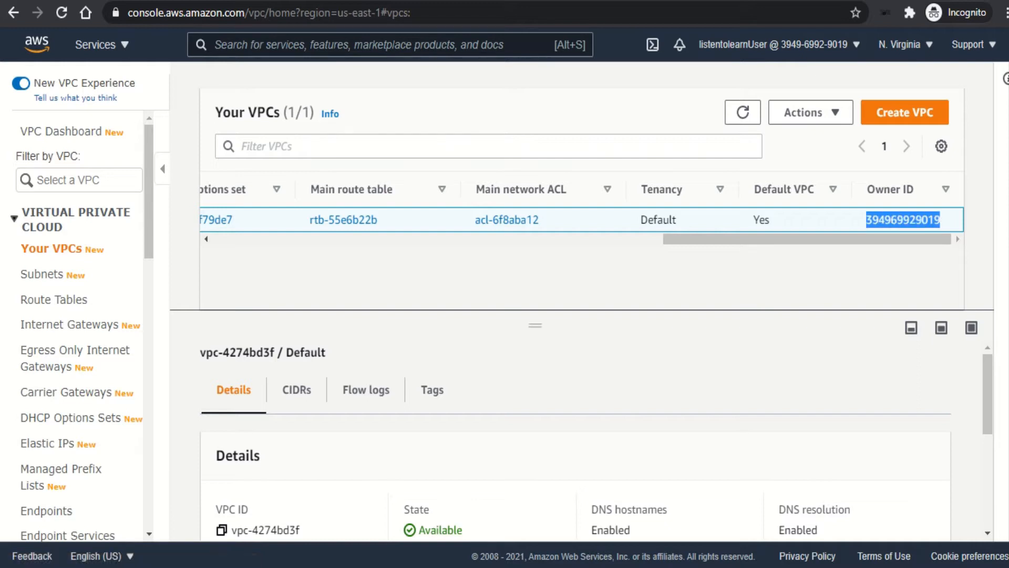
pyautogui.click(903, 220)
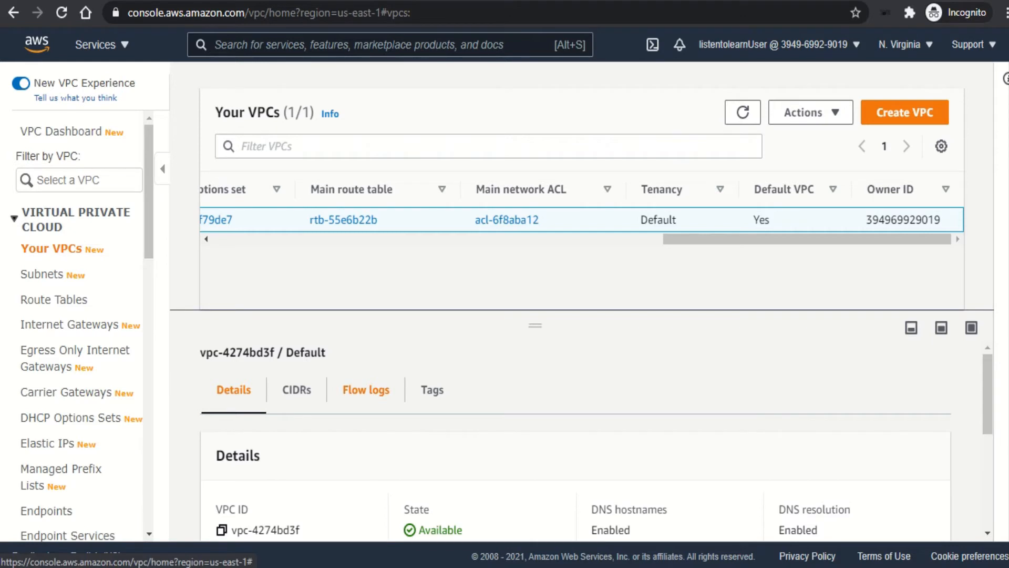
pyautogui.click(366, 390)
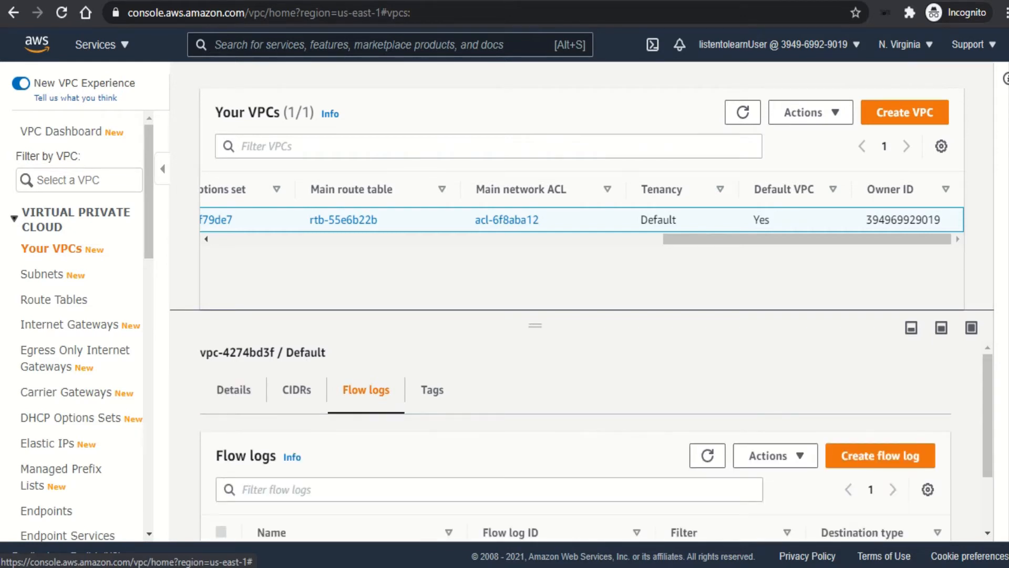
pyautogui.scroll(-2, 576, 420)
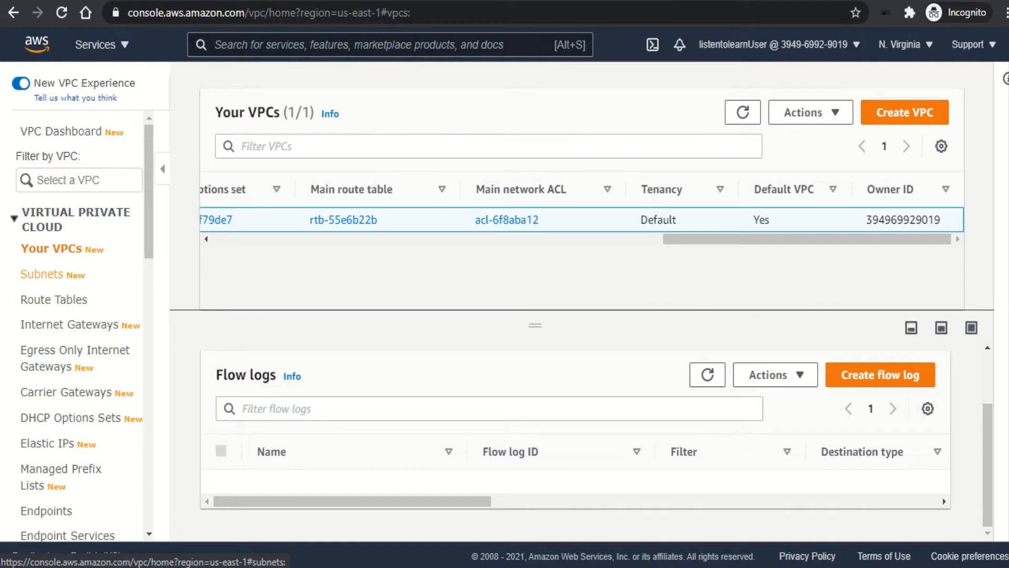
# Step: Open the list of subnets and examine all of its columns, from the availability zones to the owner ID
pyautogui.click(42, 275)
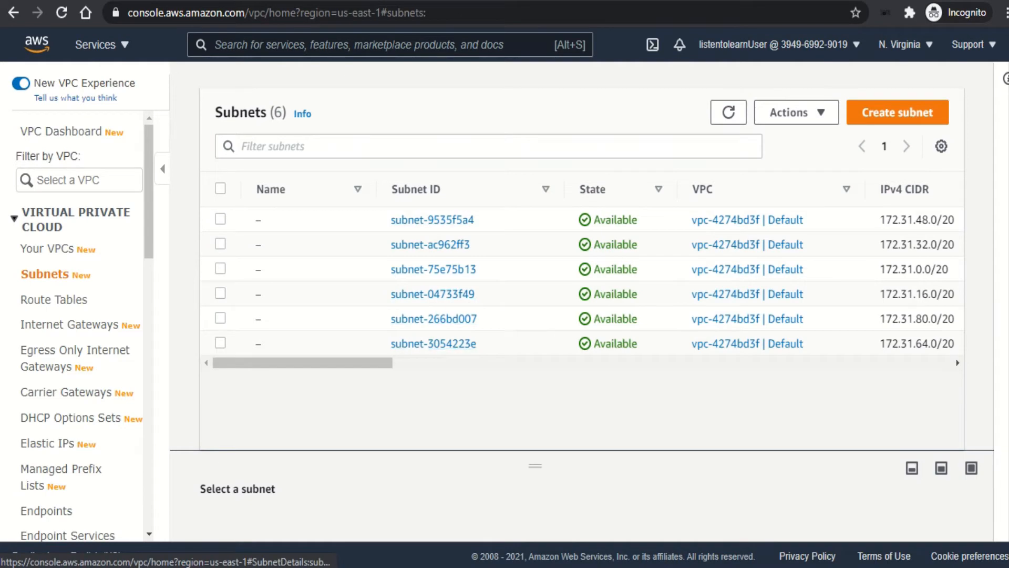
pyautogui.moveTo(303, 363); pyautogui.dragTo(508, 363)
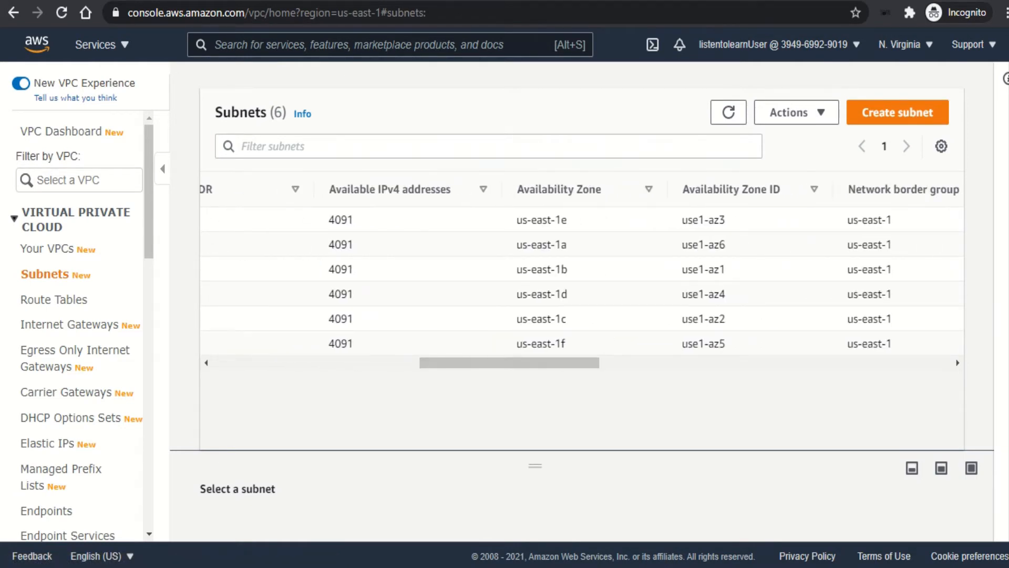
pyautogui.moveTo(509, 363); pyautogui.dragTo(645, 363)
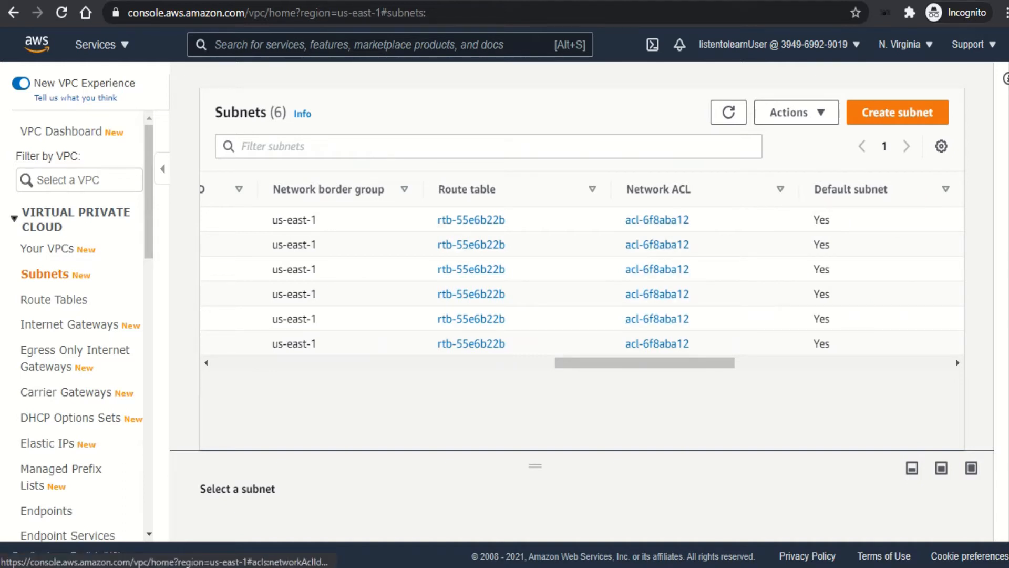
pyautogui.moveTo(645, 363); pyautogui.dragTo(861, 362)
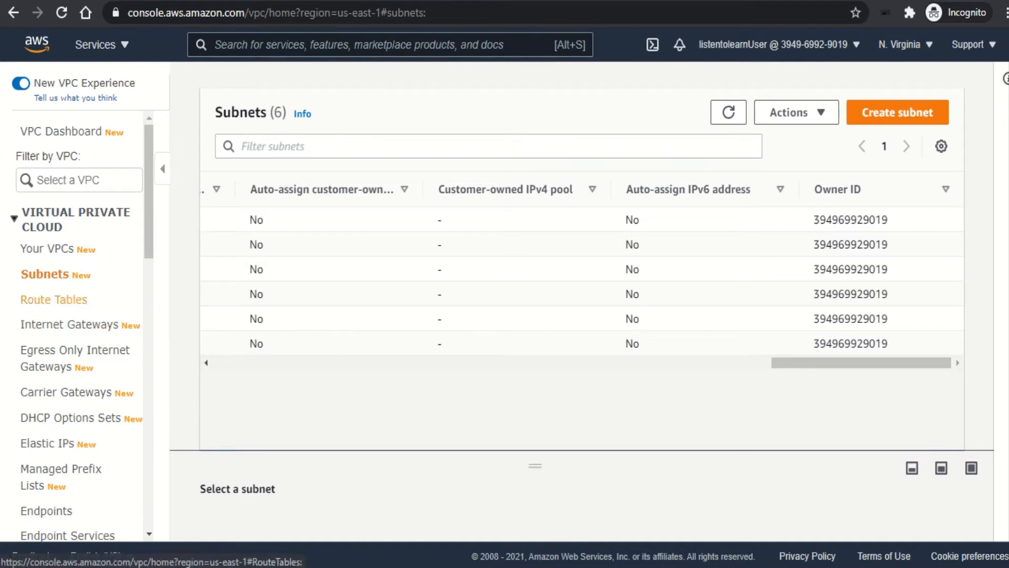
# Step: Open the route tables and examine the main route table's properties and the destination and target of each route
pyautogui.click(54, 300)
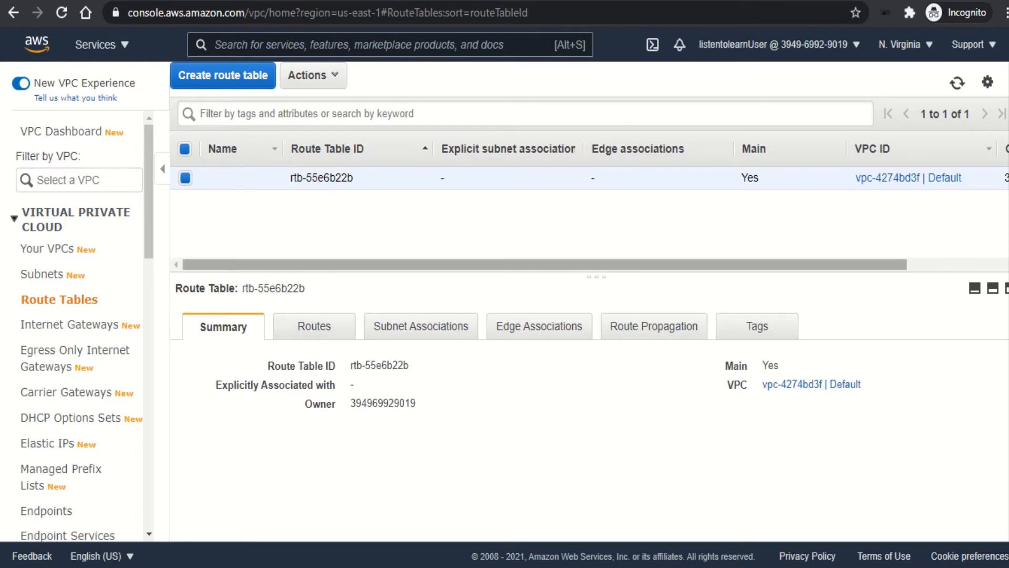
pyautogui.moveTo(400, 264); pyautogui.dragTo(505, 264)
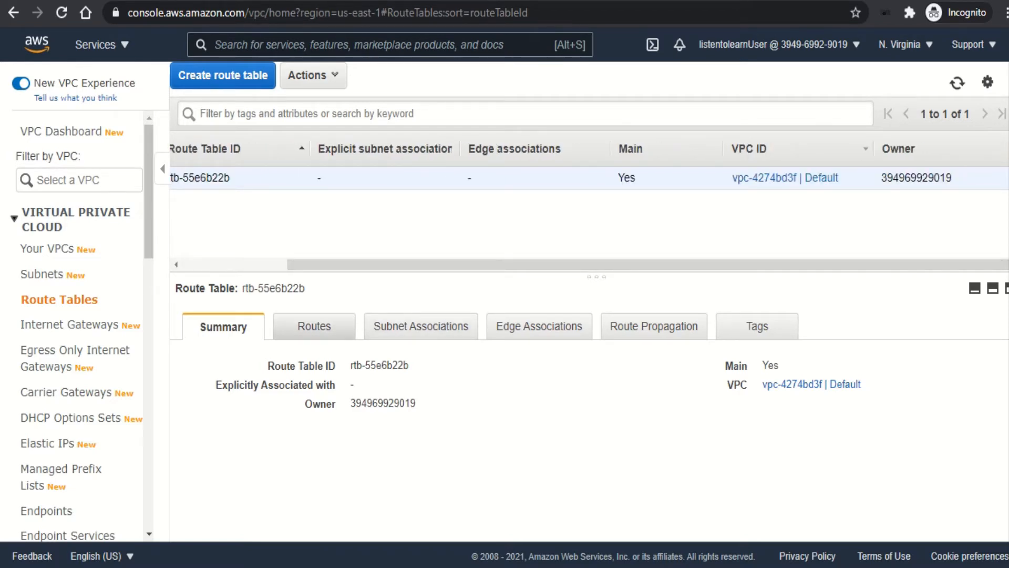
pyautogui.click(314, 325)
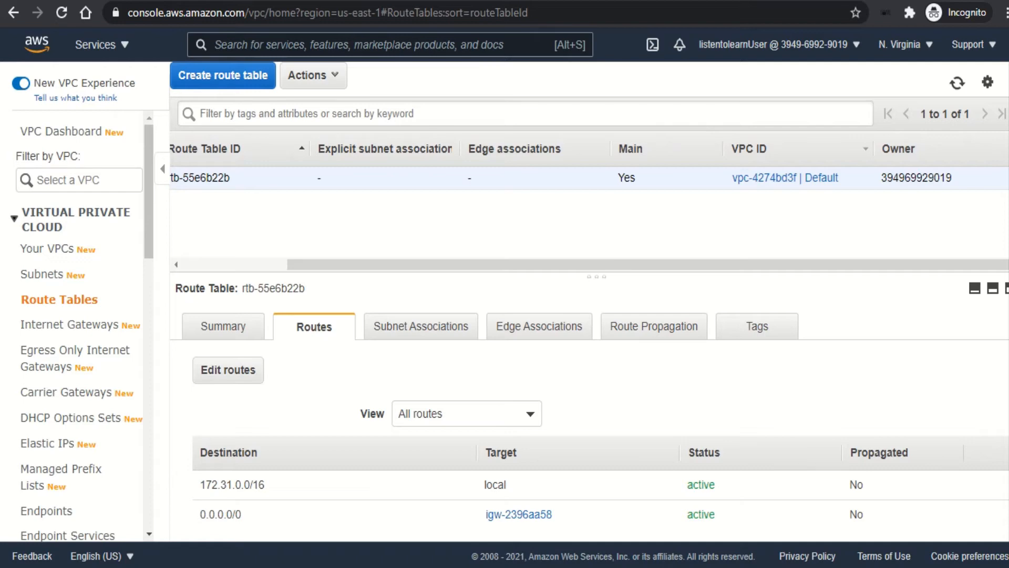
pyautogui.moveTo(265, 484); pyautogui.dragTo(200, 484)
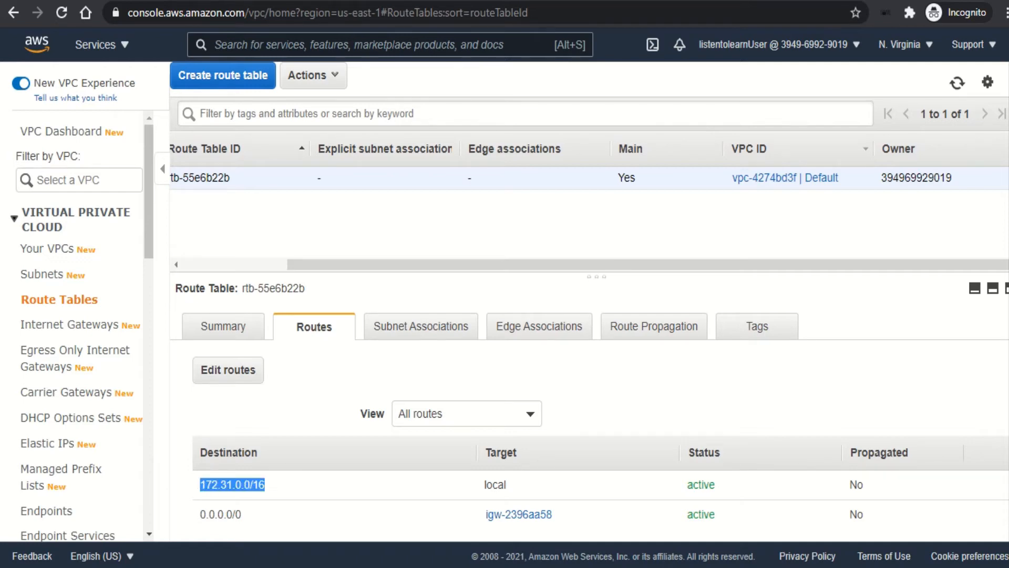
pyautogui.moveTo(507, 484); pyautogui.dragTo(486, 484)
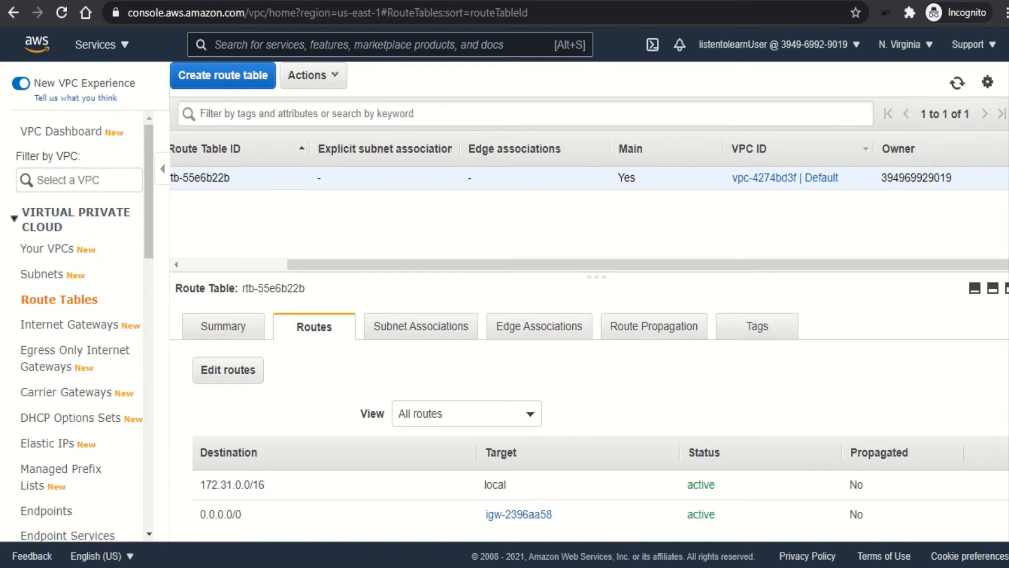
pyautogui.moveTo(243, 514); pyautogui.dragTo(200, 514)
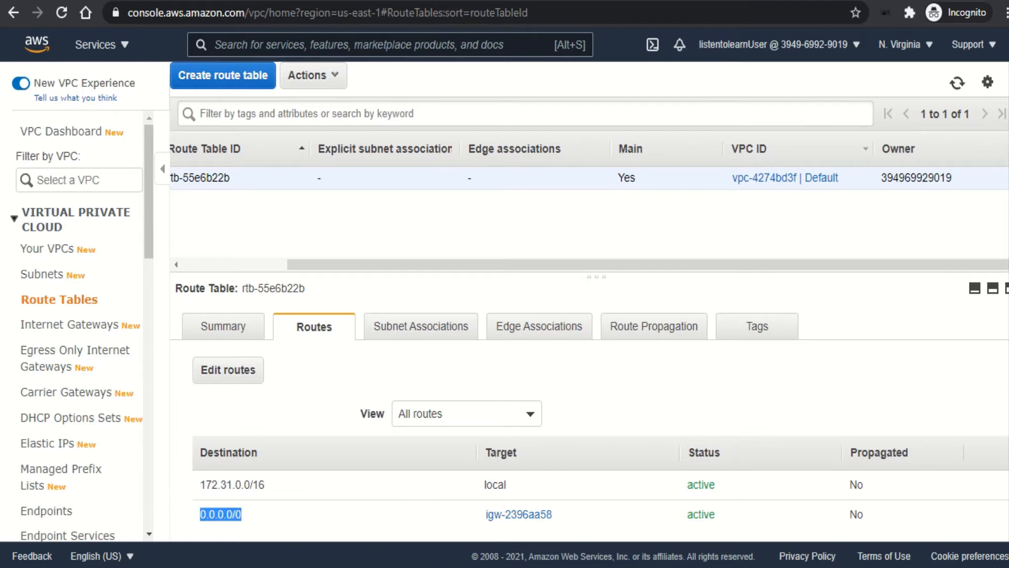
pyautogui.moveTo(552, 515); pyautogui.dragTo(485, 515)
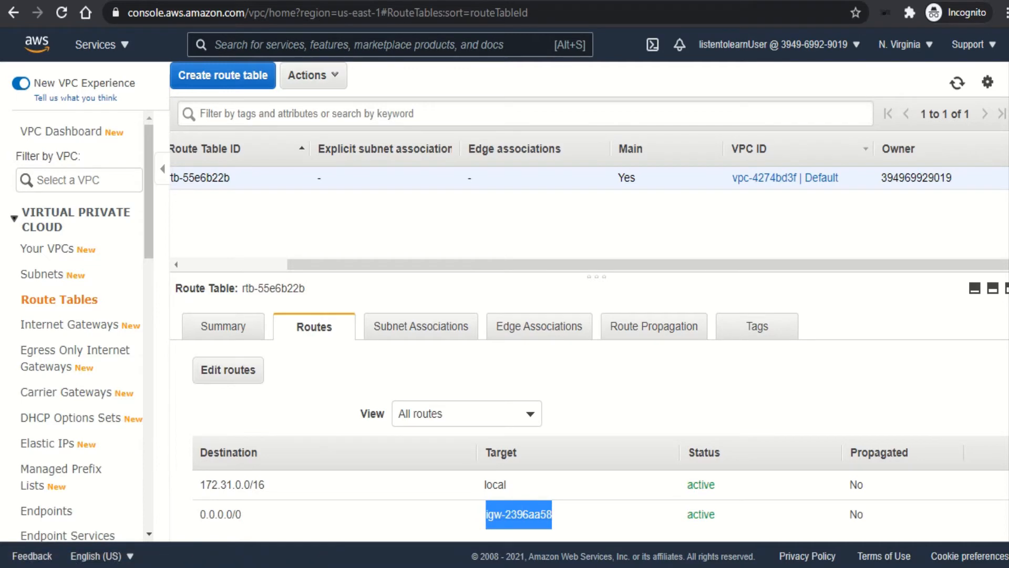
pyautogui.click(474, 518)
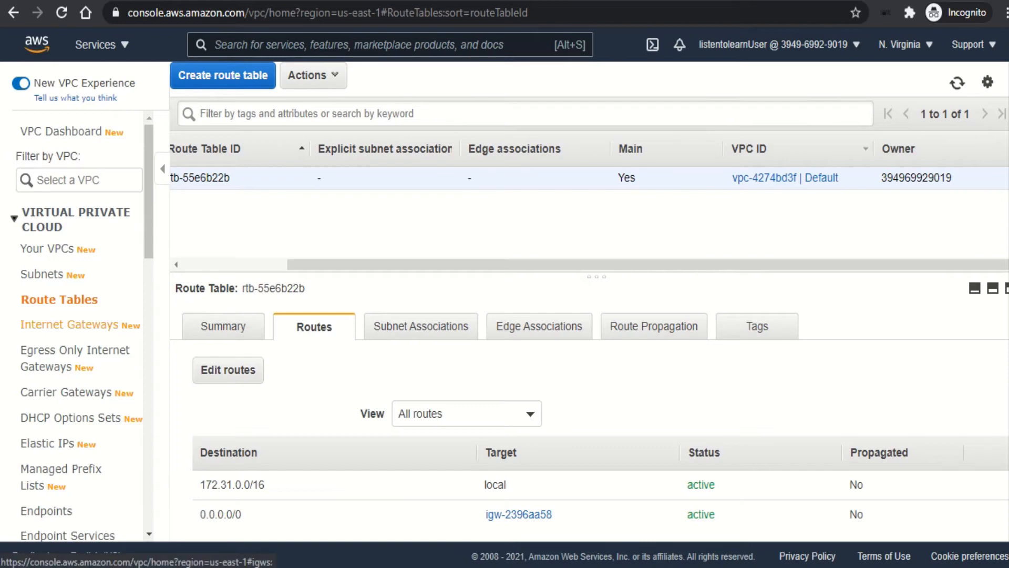
# Step: Open the internet gateways and examine the attached gateway's columns, details and tags
pyautogui.click(69, 325)
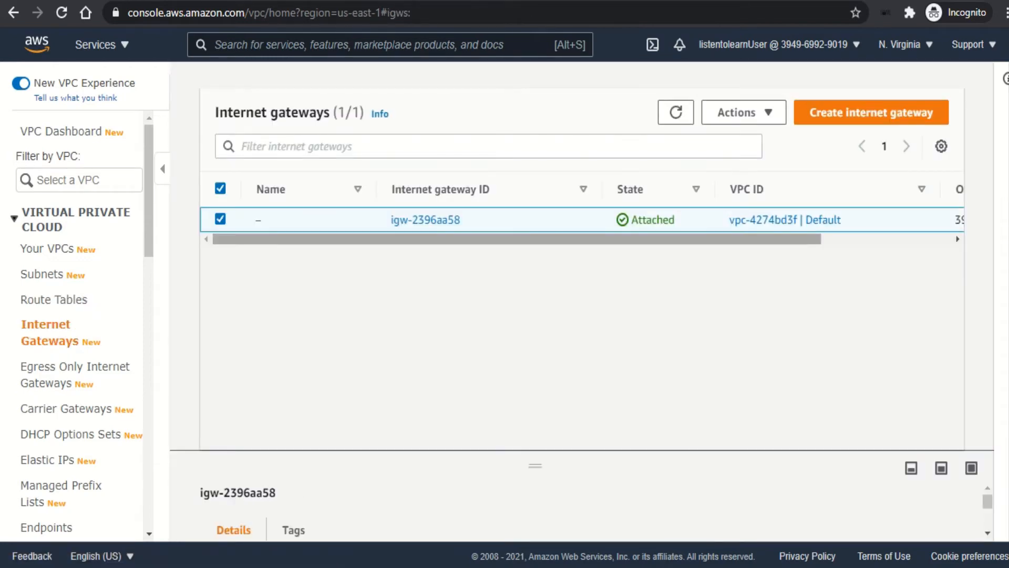
pyautogui.moveTo(517, 239); pyautogui.dragTo(646, 239)
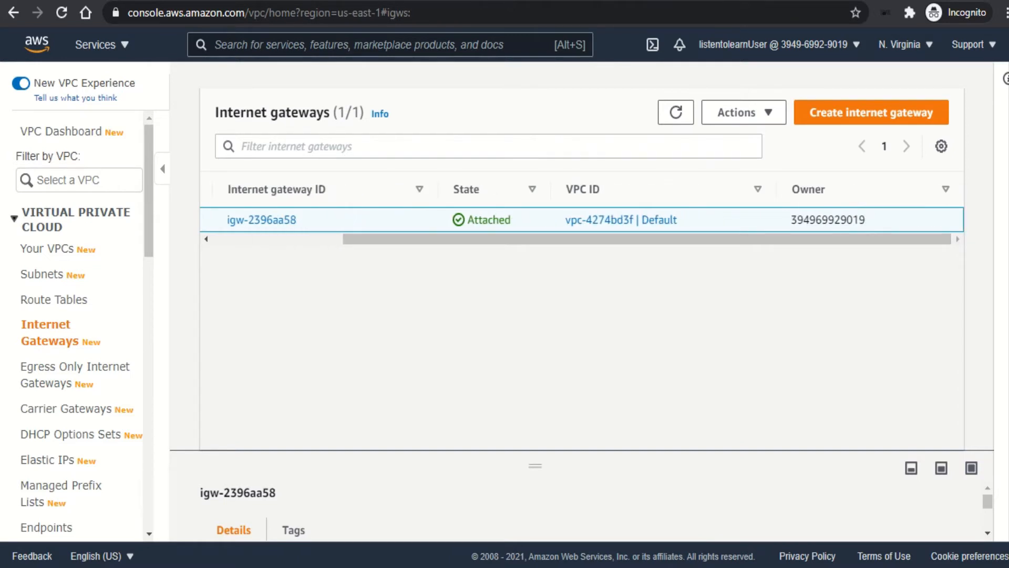
pyautogui.moveTo(535, 466); pyautogui.dragTo(535, 318)
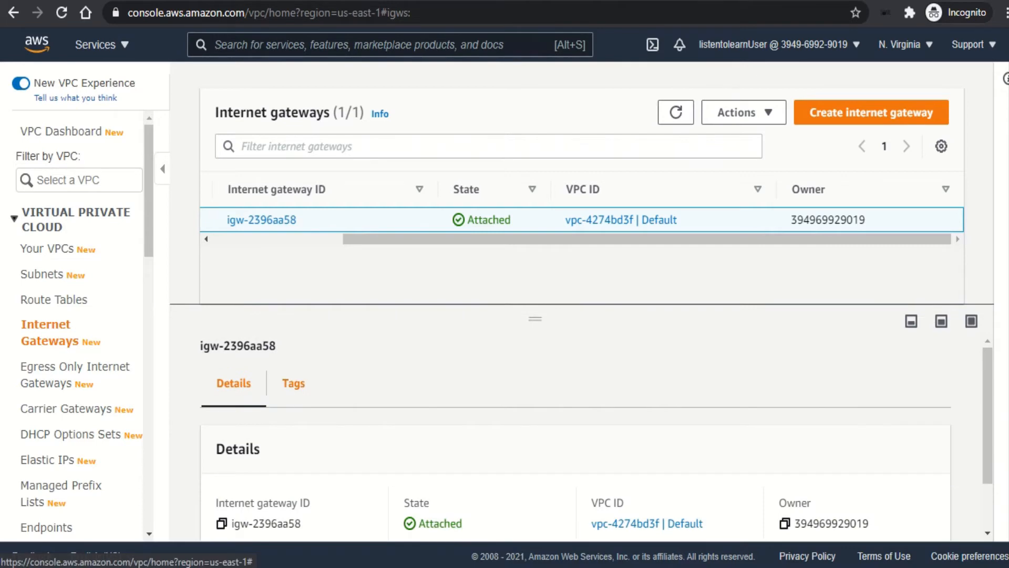
pyautogui.click(293, 383)
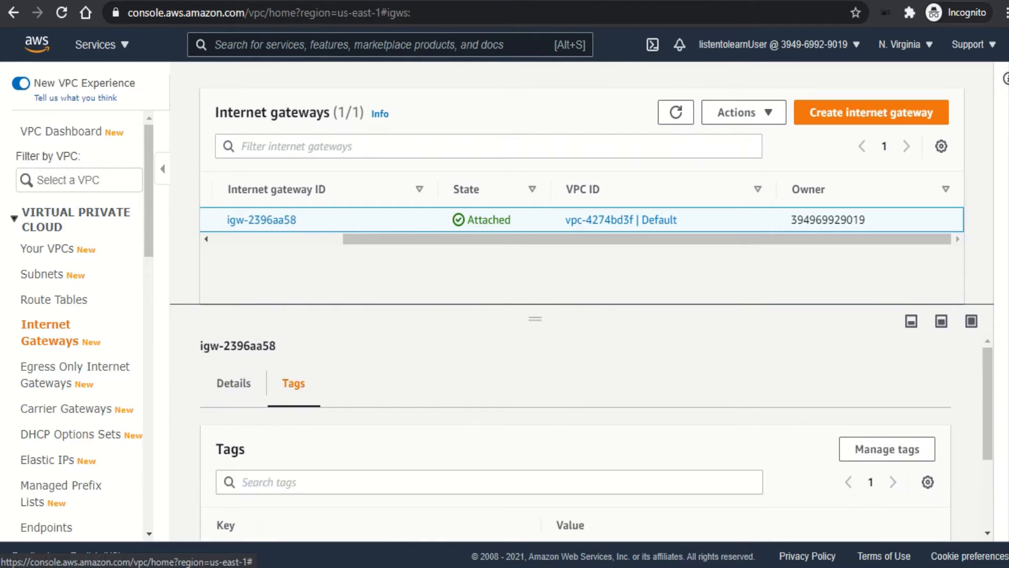
pyautogui.scroll(-3, 576, 437)
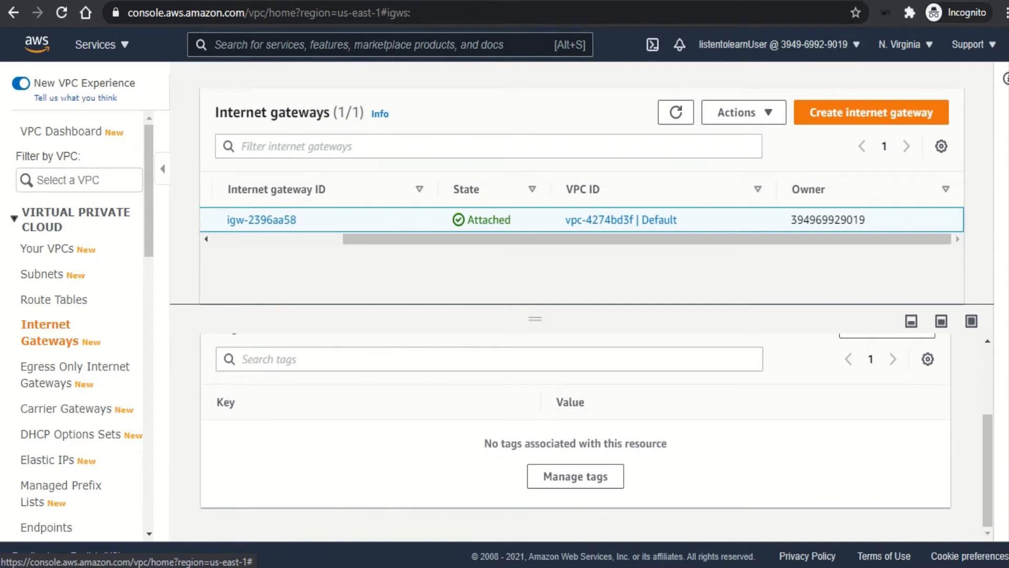
# Step: Open the DHCP options sets and examine the existing set's domain name, domain name servers and owner details
pyautogui.scroll(-3, 78, 326)
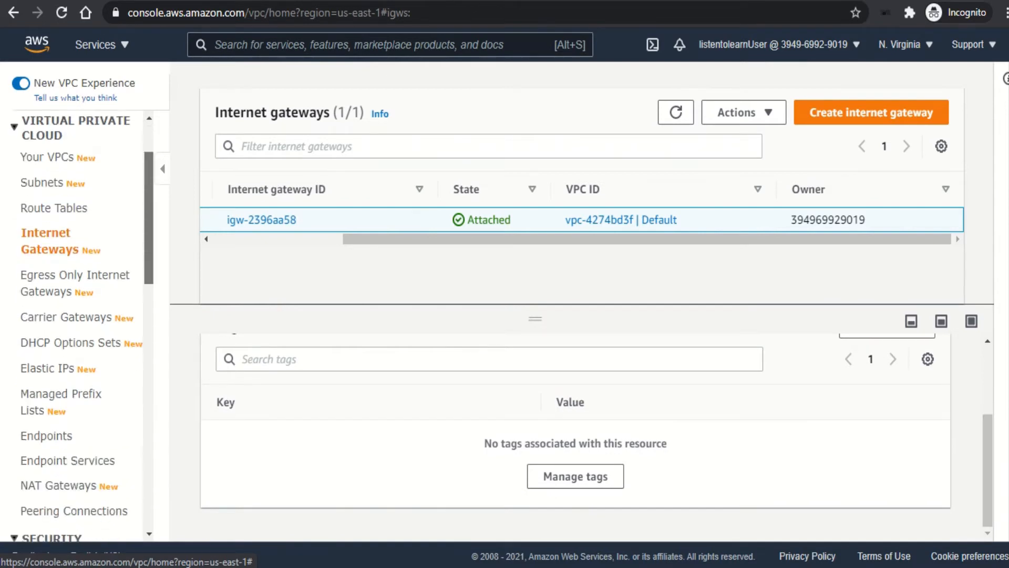
pyautogui.scroll(-2, 79, 326)
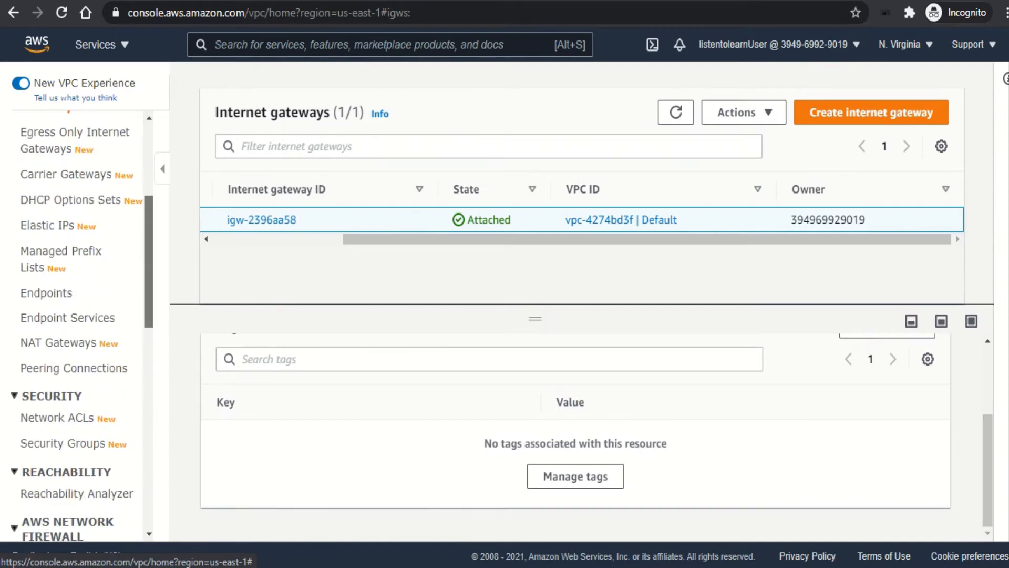
pyautogui.scroll(-1, 79, 186)
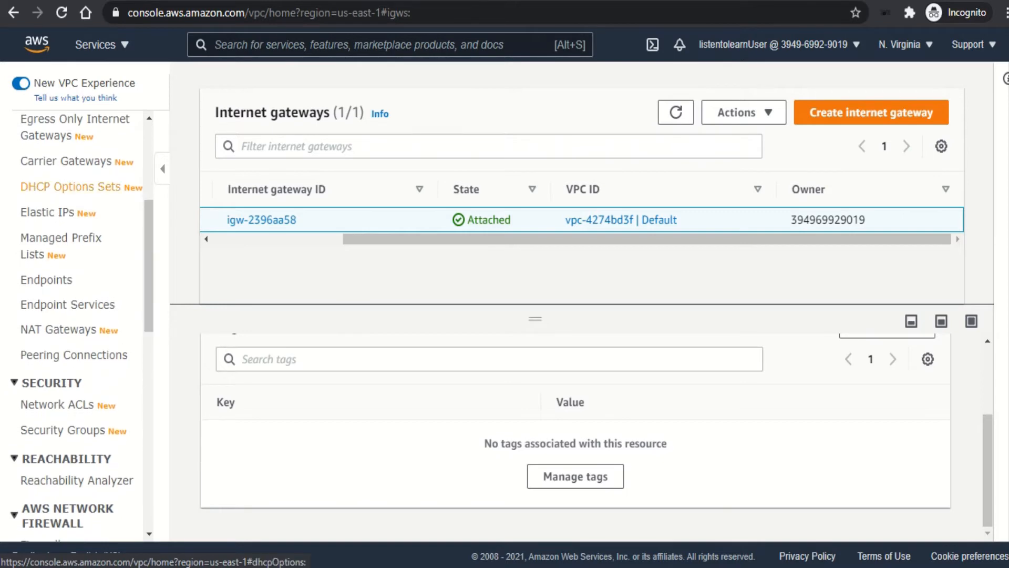
pyautogui.click(68, 187)
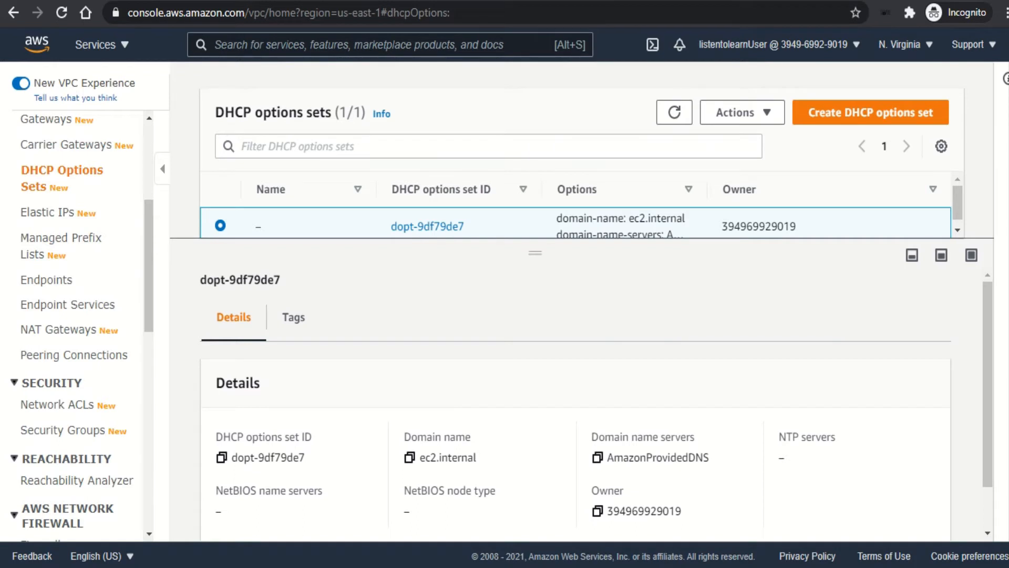
# Step: Open the network ACLs, select the default VPC's ACL and examine the traffic type and allow/deny action of each inbound rule
pyautogui.scroll(-1, 57, 359)
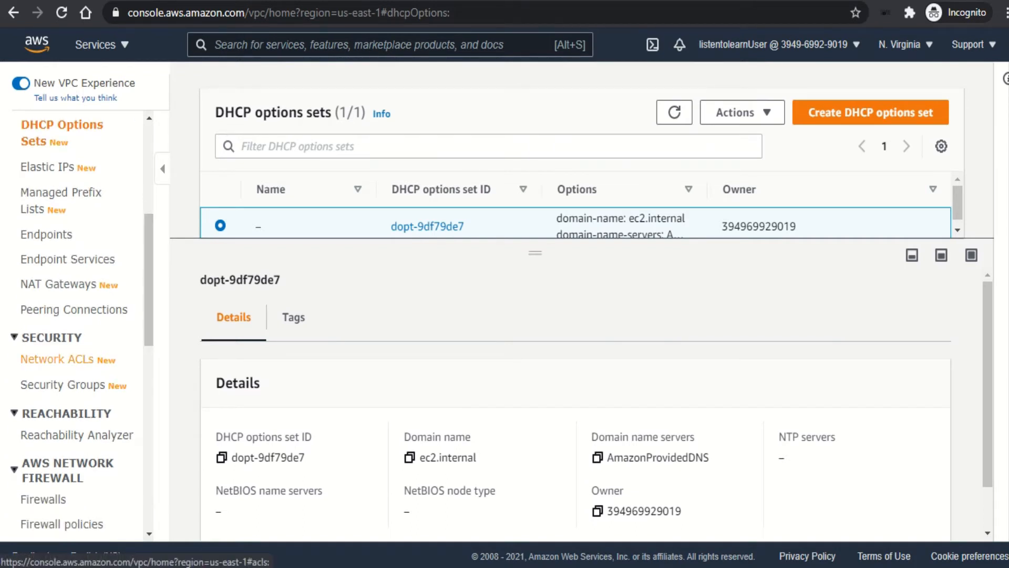
pyautogui.click(58, 359)
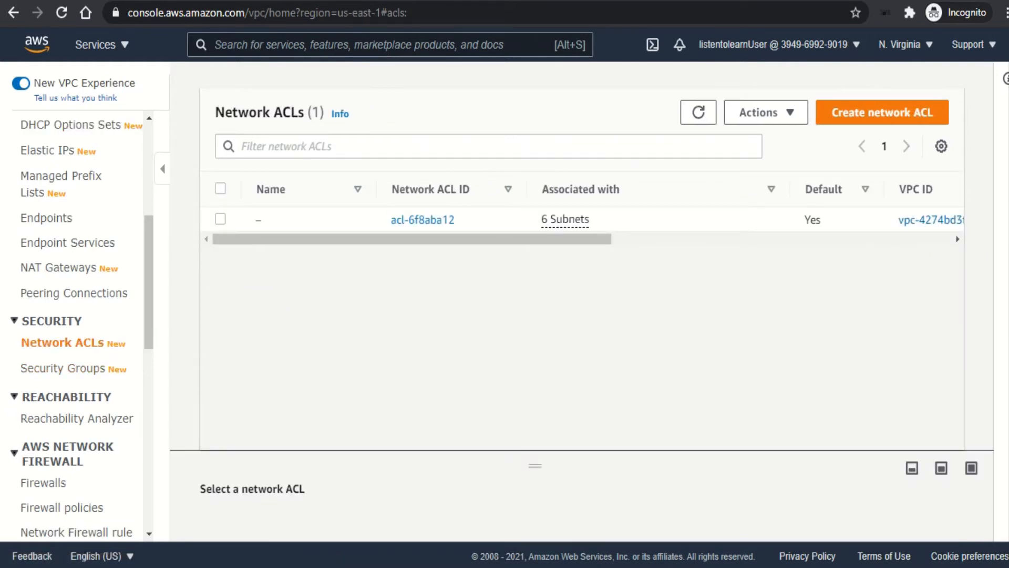
pyautogui.click(269, 219)
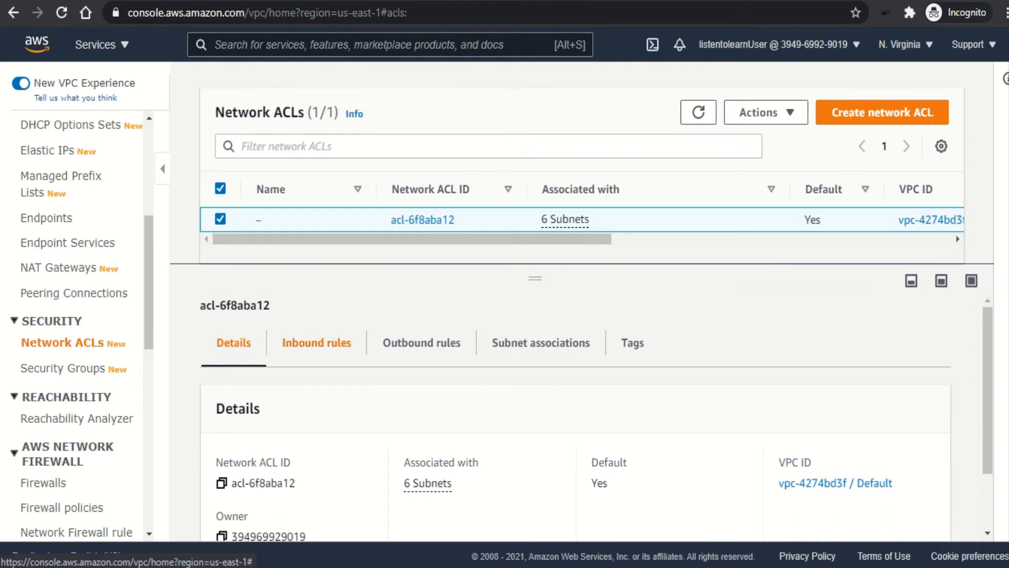
pyautogui.click(316, 343)
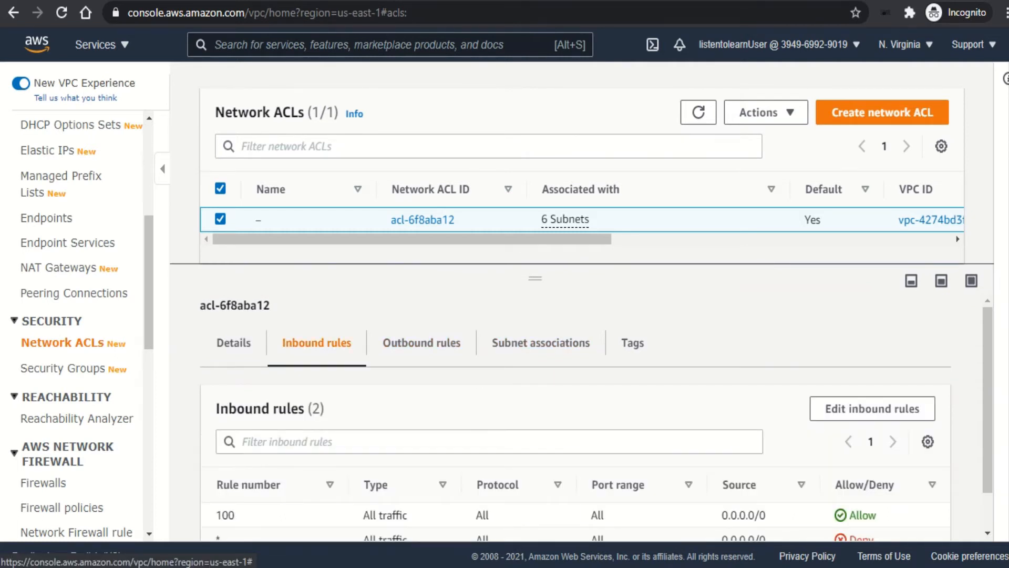
pyautogui.scroll(-1, 596, 417)
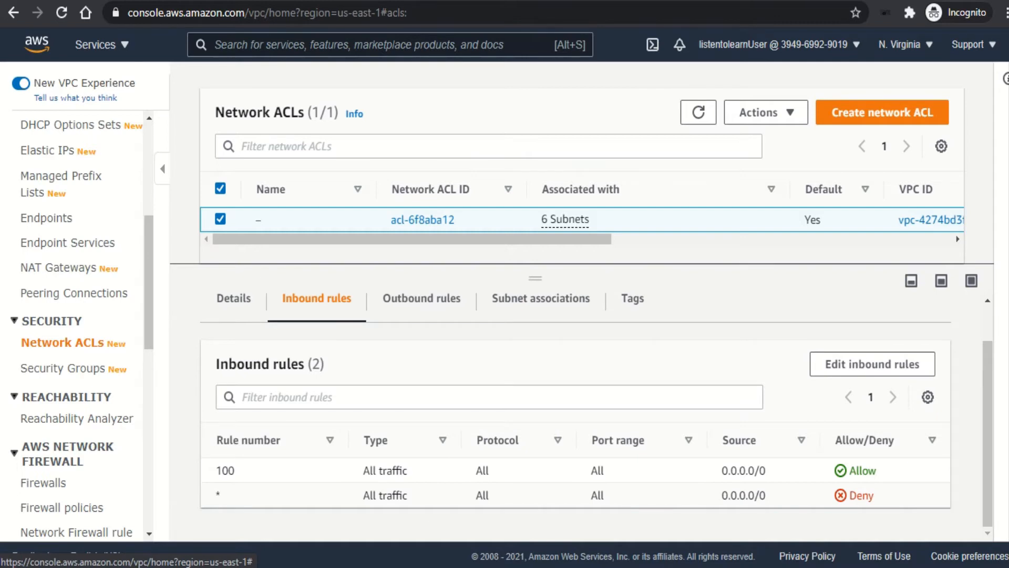
pyautogui.moveTo(363, 495); pyautogui.dragTo(490, 495)
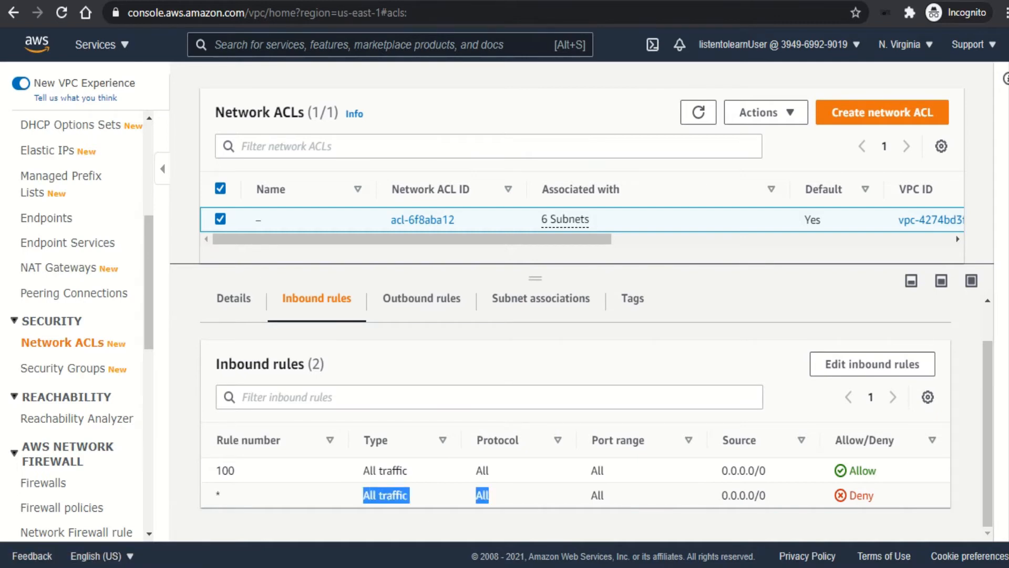
pyautogui.doubleClick(862, 495)
pyautogui.click(862, 496)
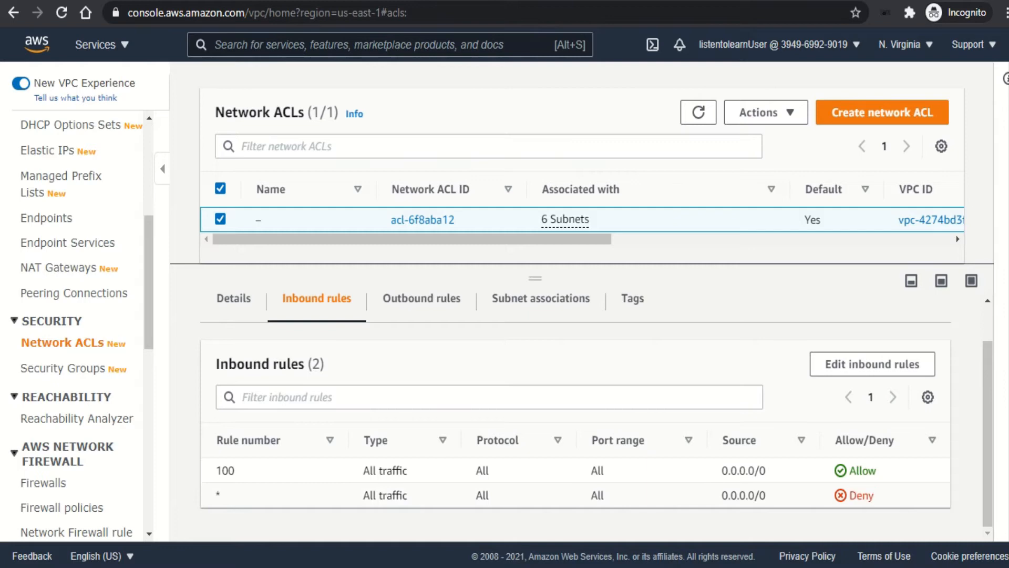
pyautogui.doubleClick(218, 495)
pyautogui.moveTo(364, 471); pyautogui.dragTo(408, 470)
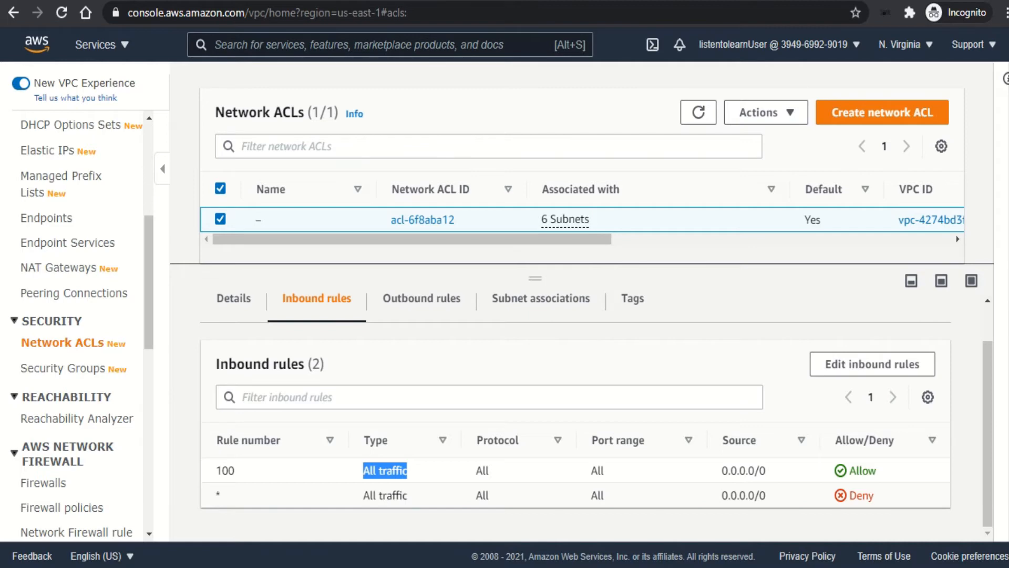
pyautogui.moveTo(857, 471); pyautogui.dragTo(877, 471)
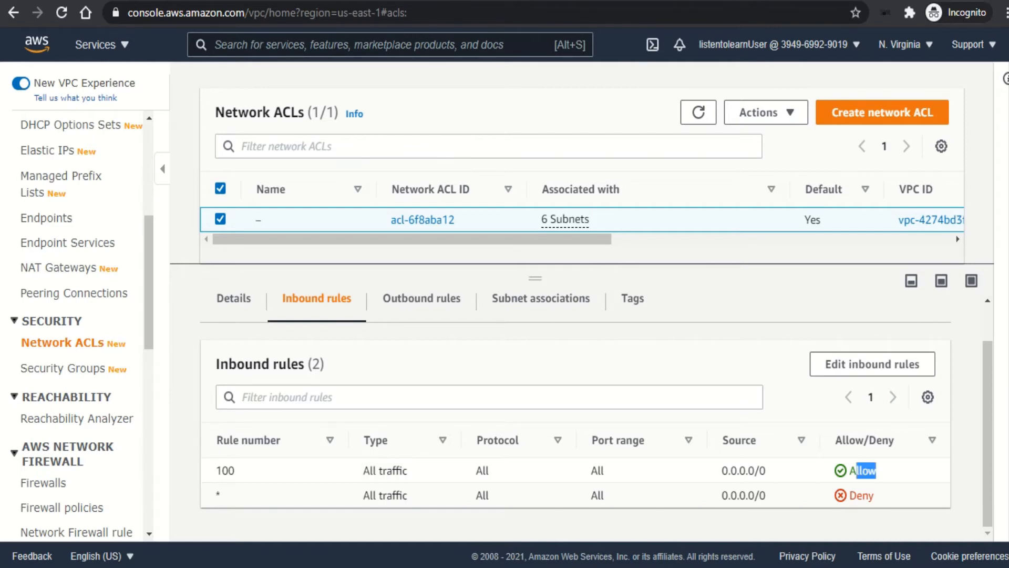
pyautogui.click(877, 472)
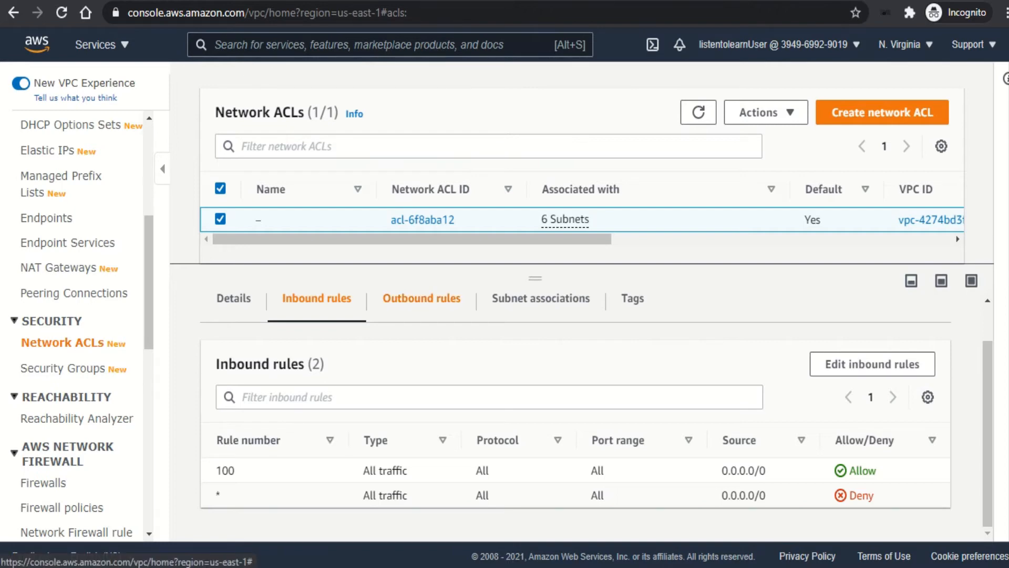
# Step: Examine the network ACL's outbound rules, comparing the traffic type of rule 100 and the catch-all rule
pyautogui.click(421, 298)
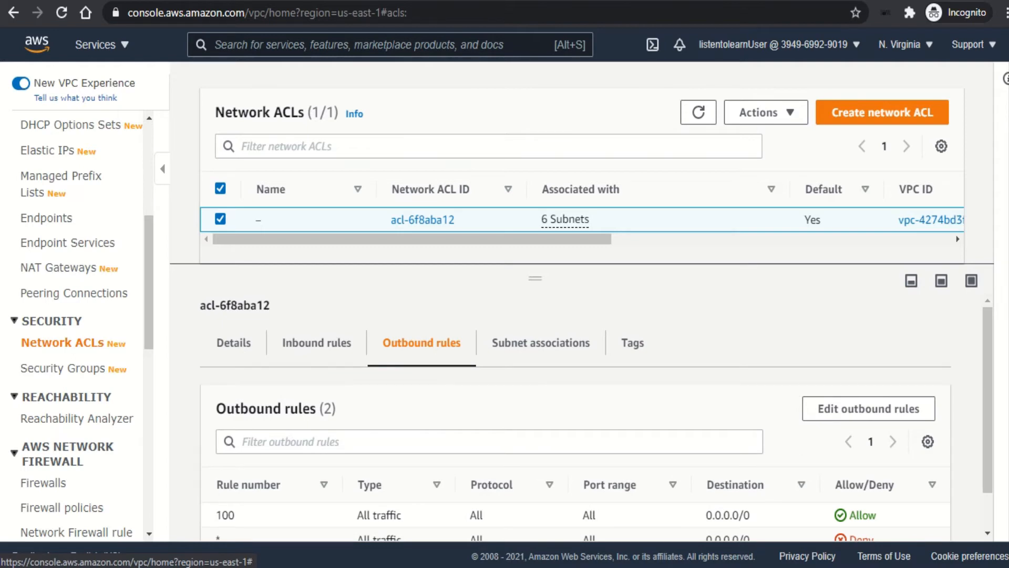
pyautogui.scroll(-1, 596, 415)
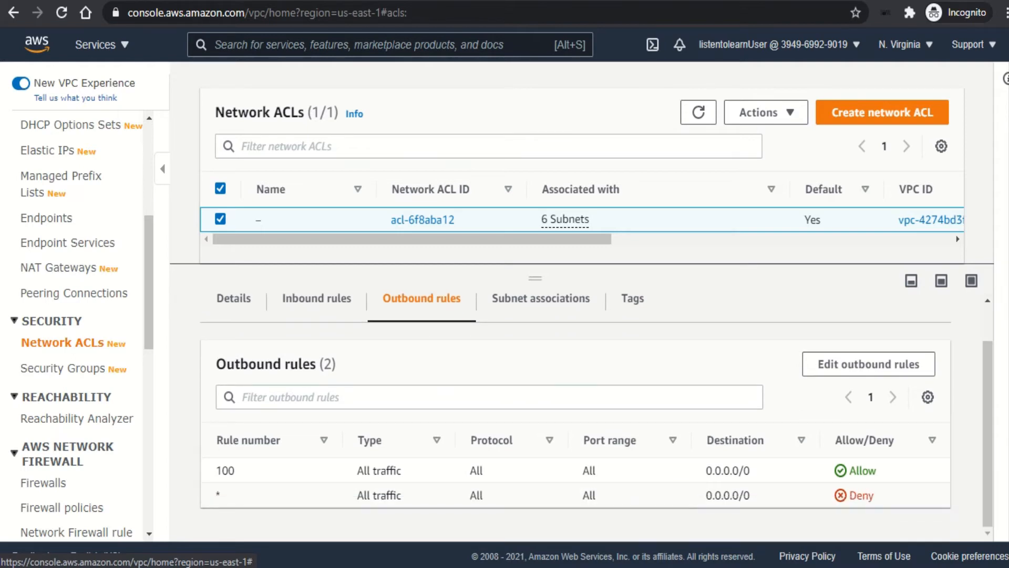
pyautogui.moveTo(358, 471); pyautogui.dragTo(402, 470)
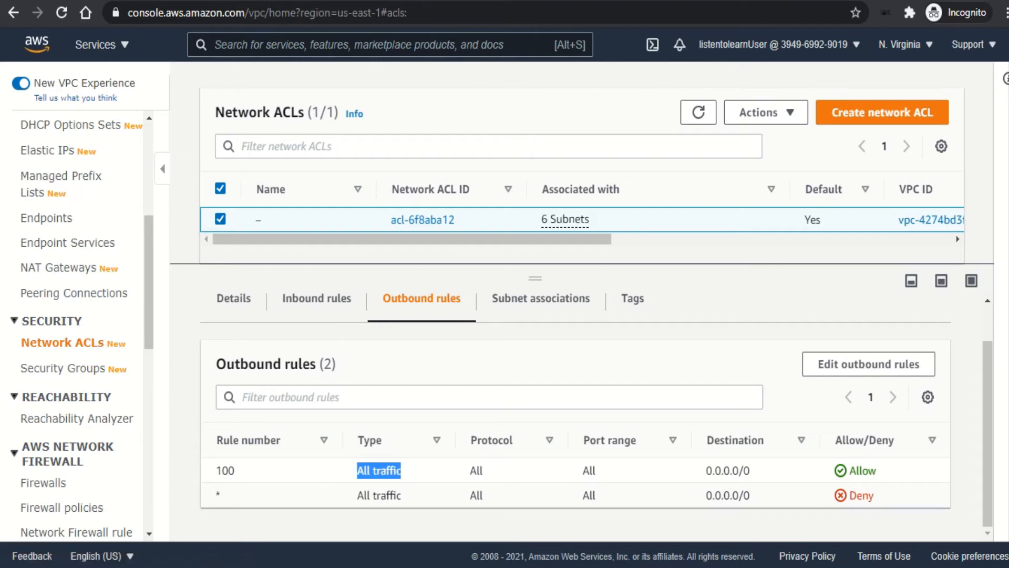
pyautogui.tripleClick(379, 495)
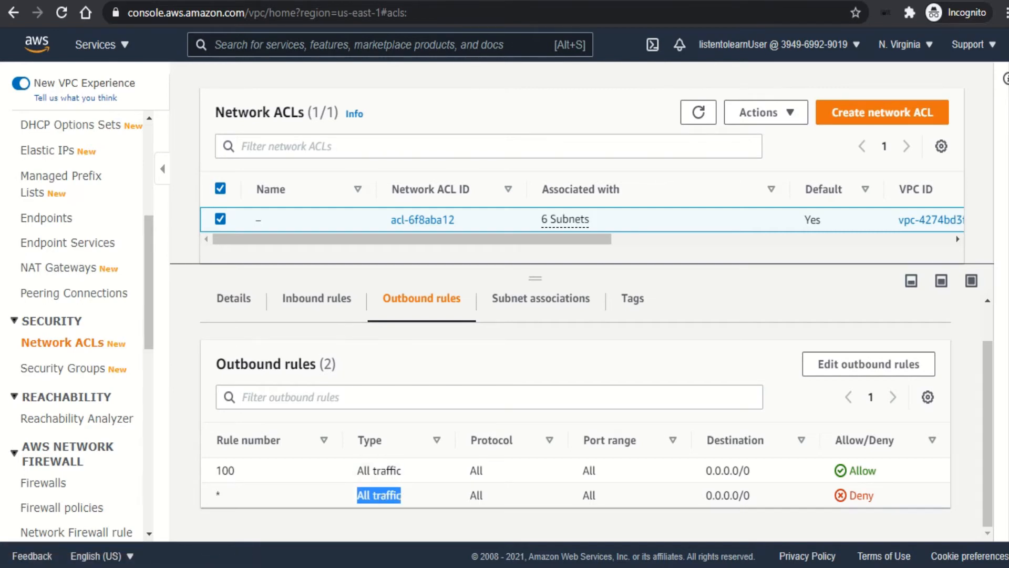
# Step: Examine the network ACL's subnet associations, including each subnet's availability zone and IPv4 CIDR
pyautogui.click(541, 298)
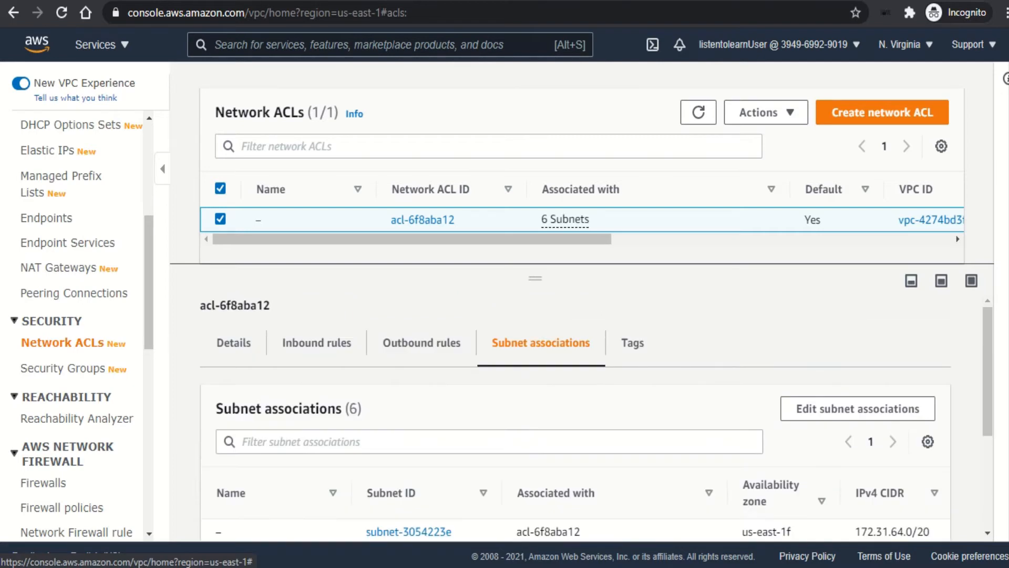
pyautogui.scroll(-3, 576, 415)
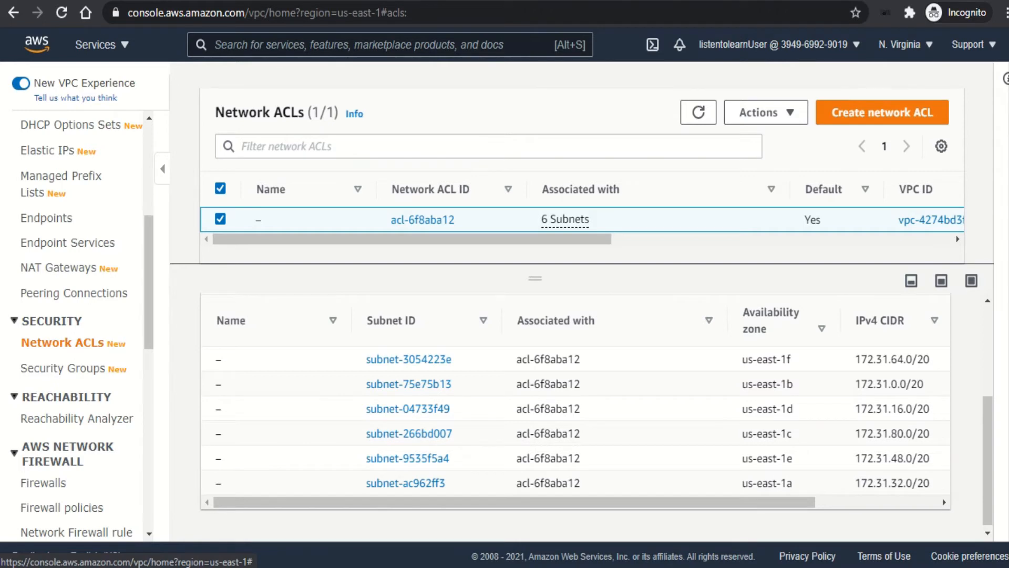
pyautogui.scroll(3, 575, 415)
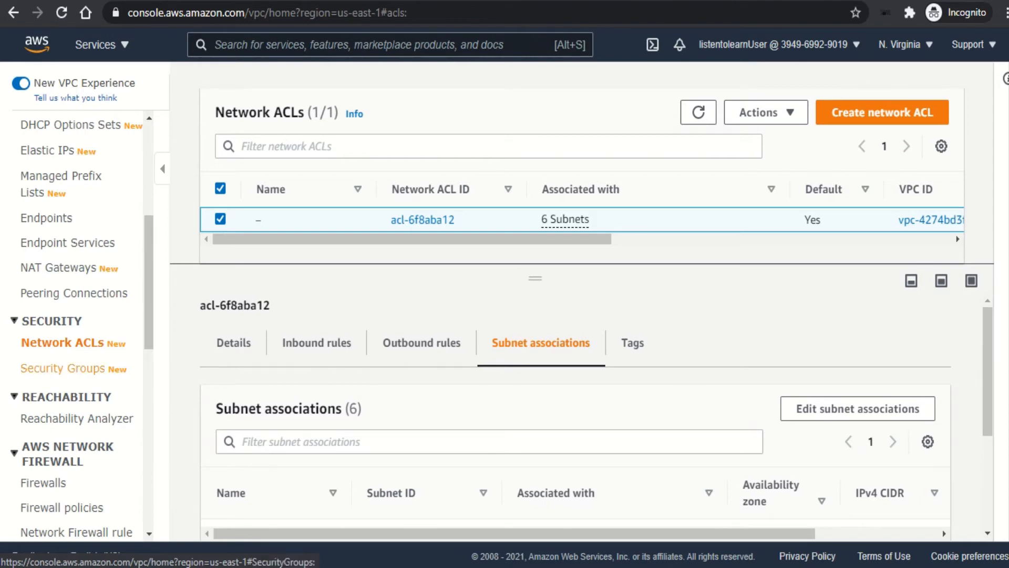
# Step: Open the security groups, enlarge the details area and examine the default group's inbound rule type, protocol and source
pyautogui.click(64, 368)
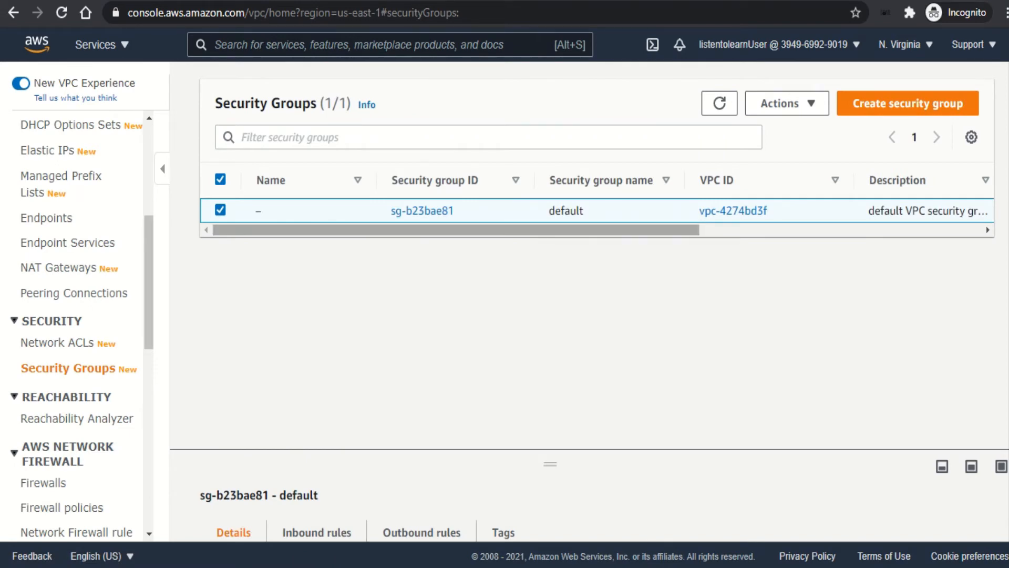
pyautogui.moveTo(456, 230)
pyautogui.mouseDown()
pyautogui.moveTo(736, 229)
pyautogui.moveTo(456, 229)
pyautogui.mouseUp()
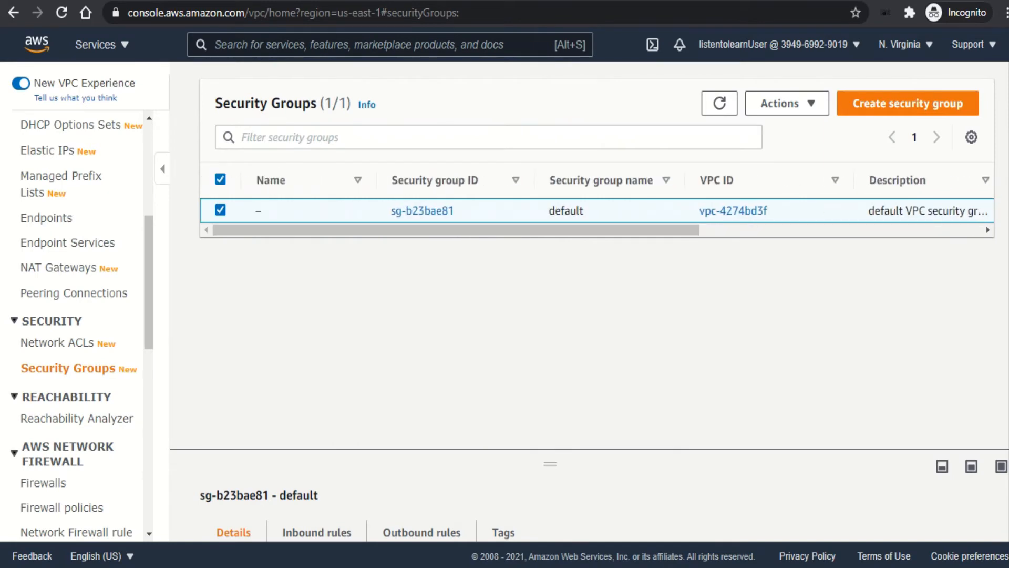
pyautogui.moveTo(551, 464); pyautogui.dragTo(550, 261)
pyautogui.click(317, 330)
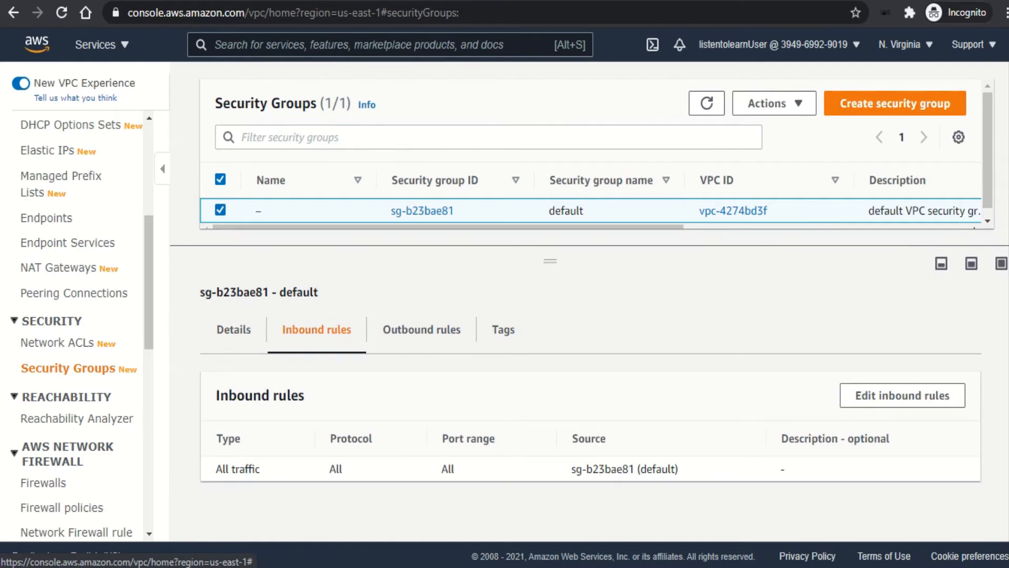
pyautogui.moveTo(226, 469); pyautogui.dragTo(260, 469)
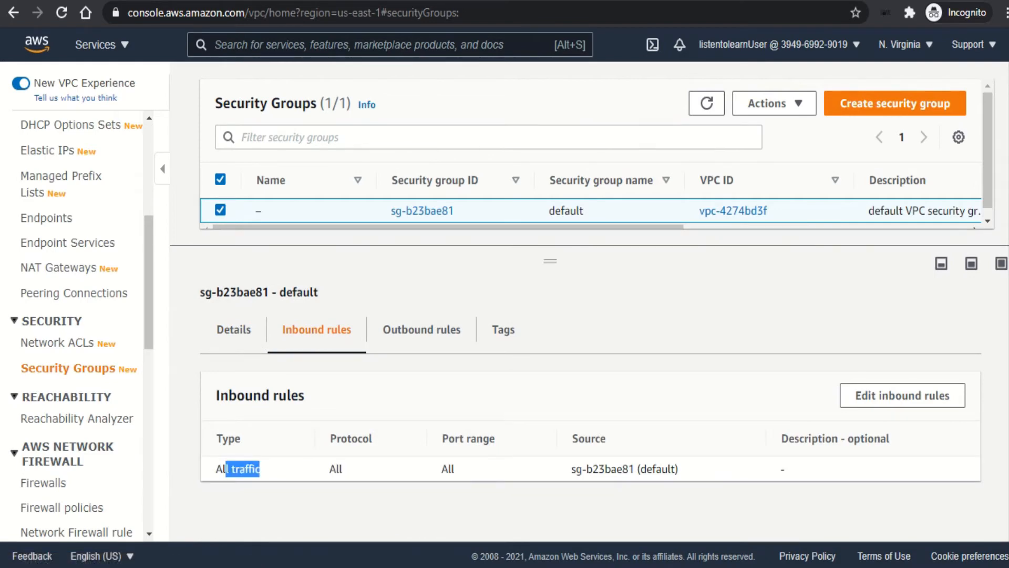
pyautogui.doubleClick(336, 469)
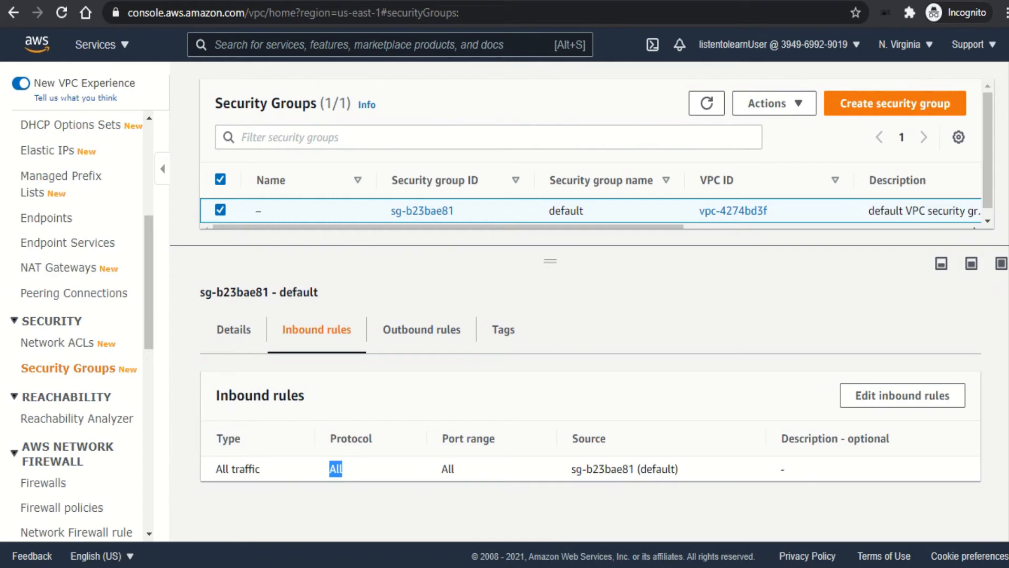
pyautogui.moveTo(679, 469); pyautogui.dragTo(571, 469)
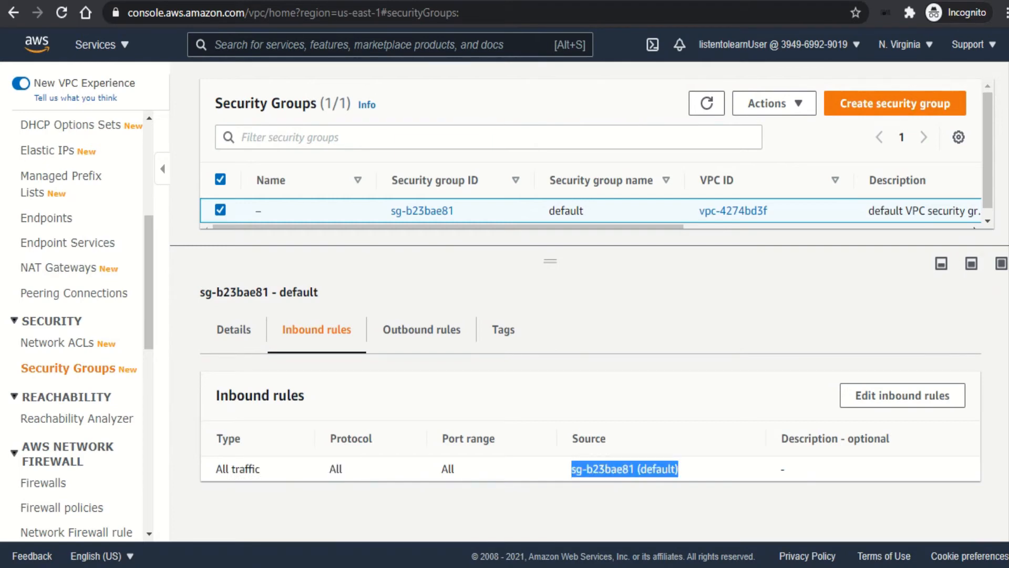
pyautogui.click(624, 470)
# Step: Check the destination in the default security group's outbound rule, and return to its inbound rules
pyautogui.click(422, 330)
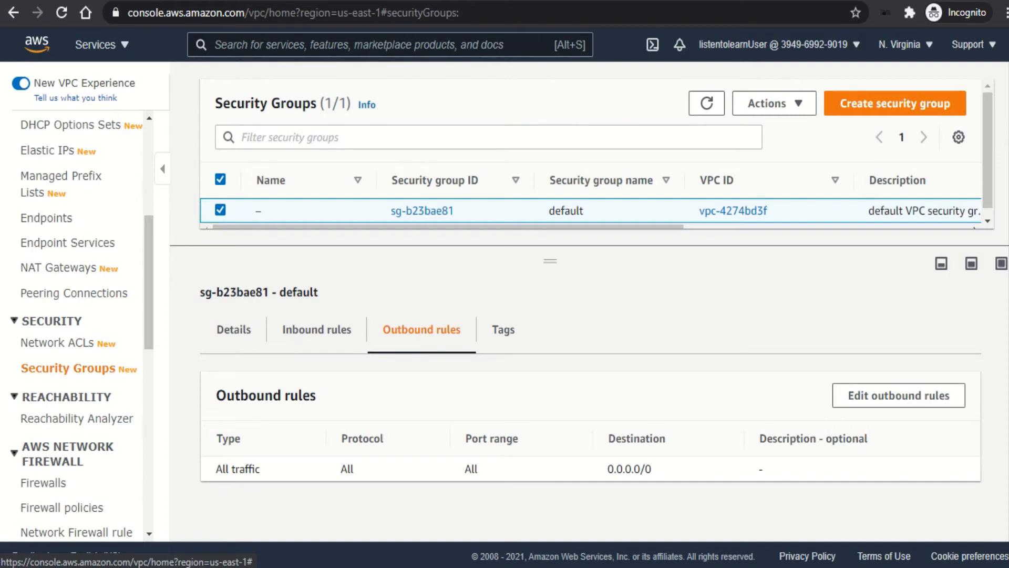
pyautogui.moveTo(608, 469); pyautogui.dragTo(652, 469)
pyautogui.click(650, 469)
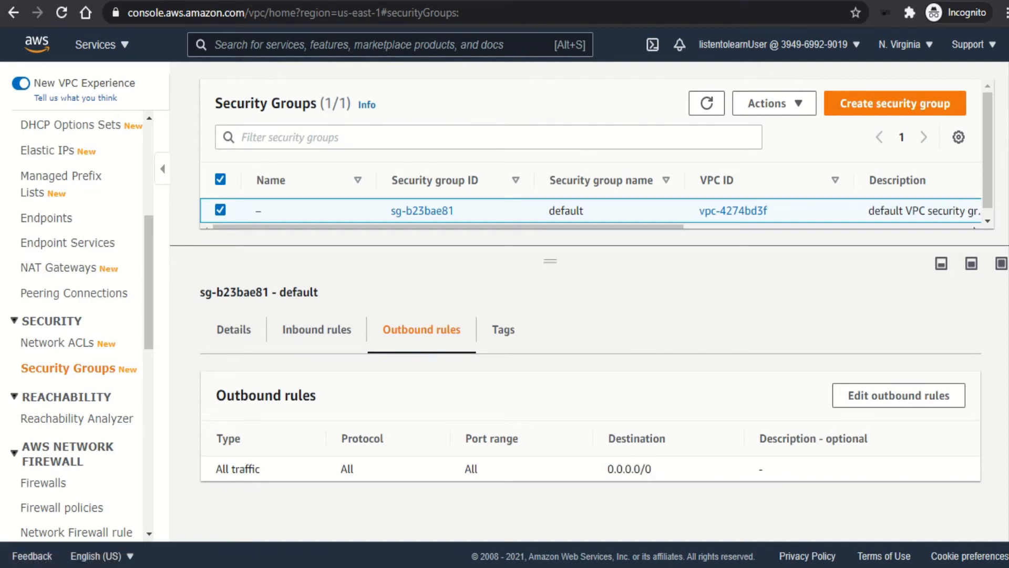
pyautogui.click(316, 330)
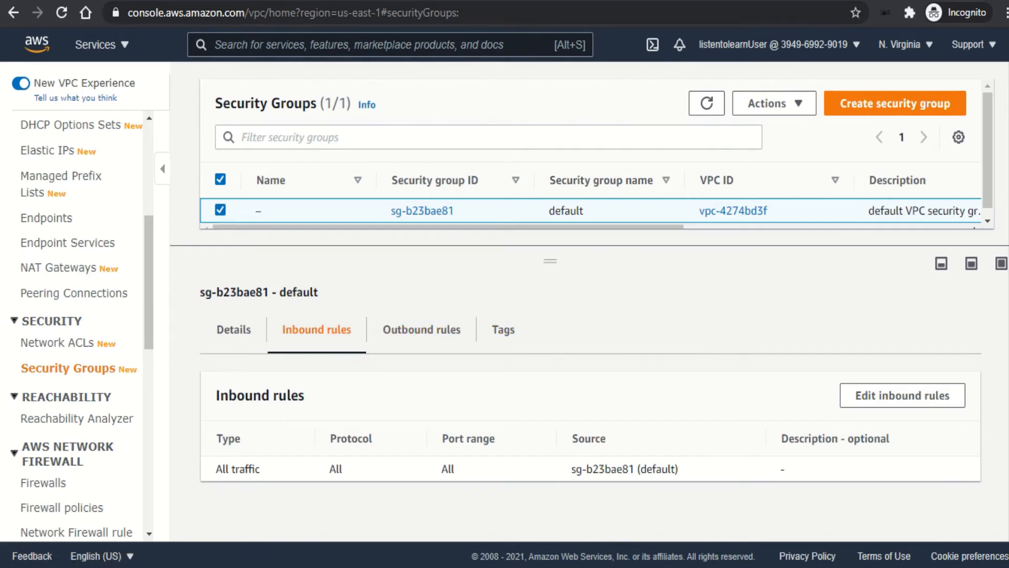
# Step: Launch the VPC Wizard from the VPC dashboard and review each of the four VPC configurations, ending on the private-subnet-only option with hardware VPN access
pyautogui.moveTo(598, 1)
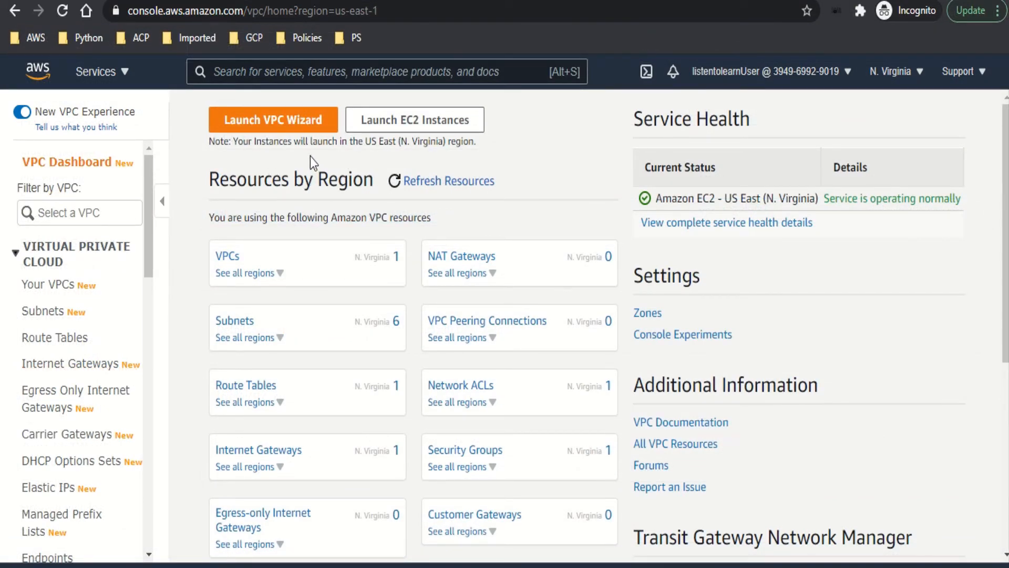
pyautogui.click(267, 126)
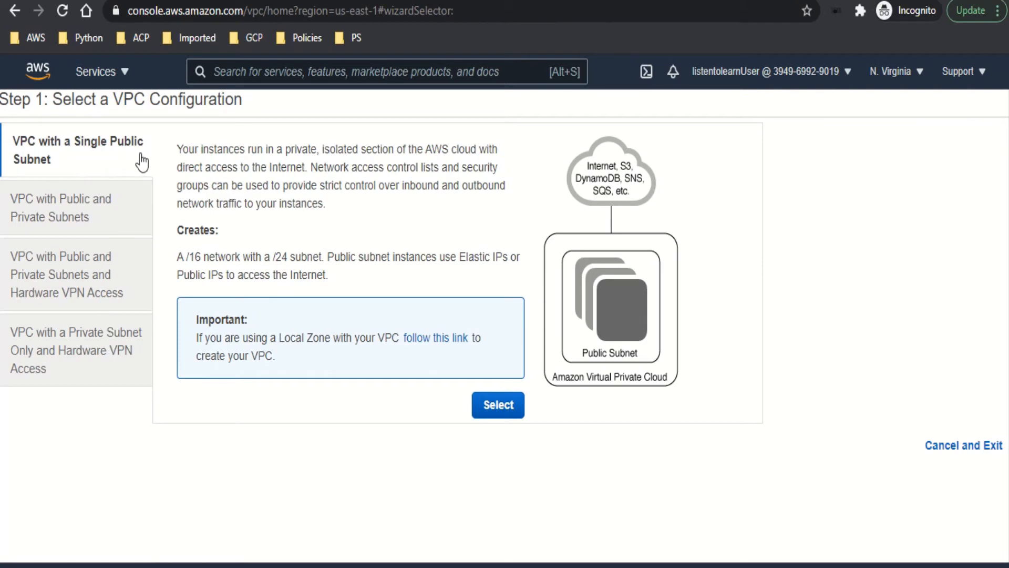
pyautogui.click(105, 215)
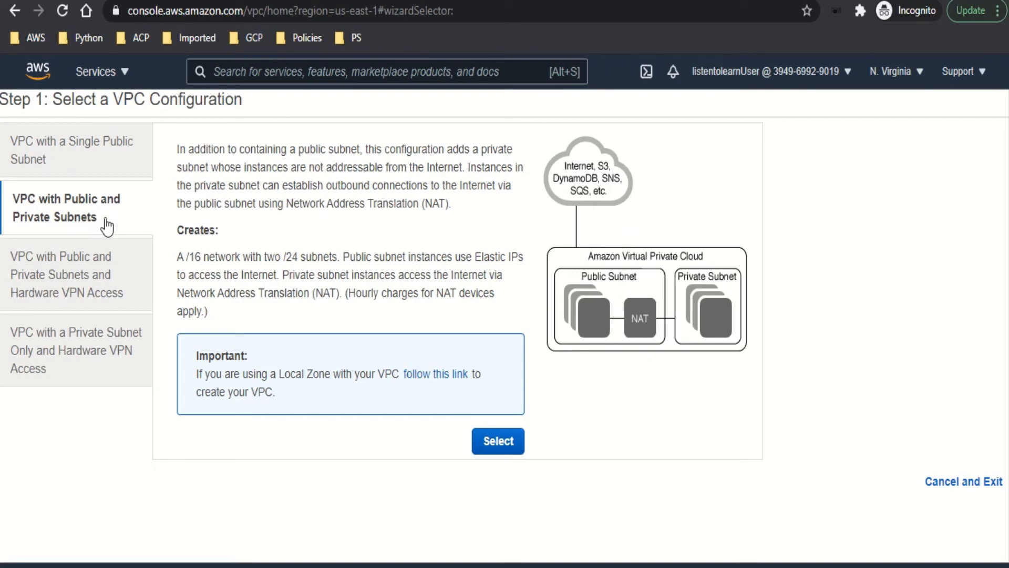
pyautogui.click(90, 285)
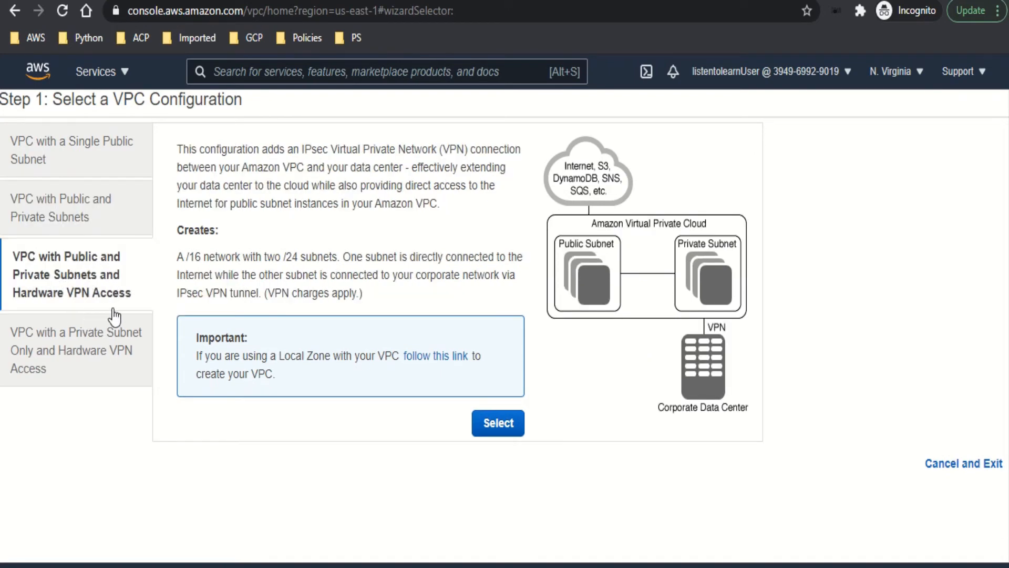
pyautogui.click(90, 361)
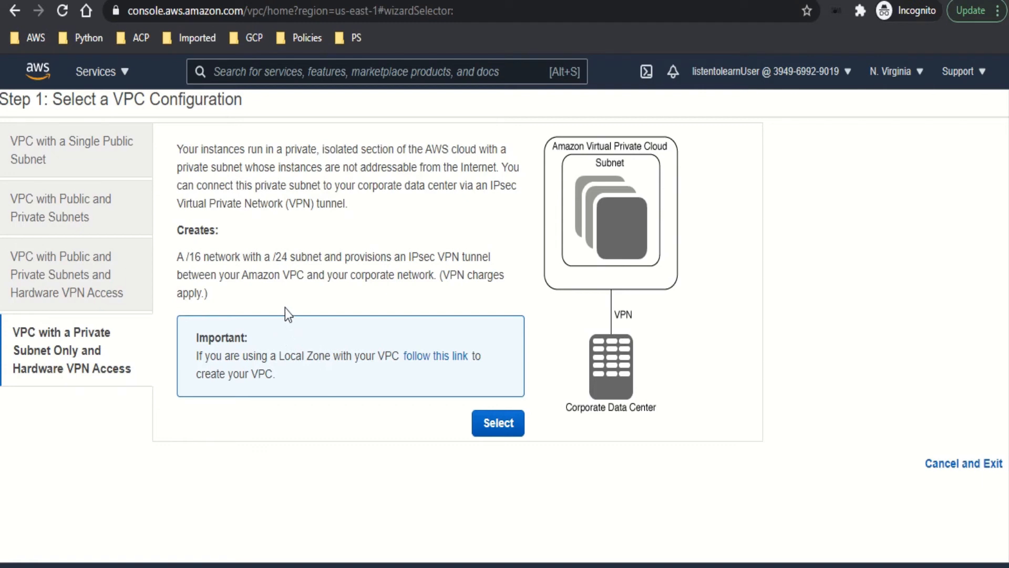
# Step: Leave the VPC Wizard for the list of existing VPCs and start creating a VPC there
pyautogui.click(124, 73)
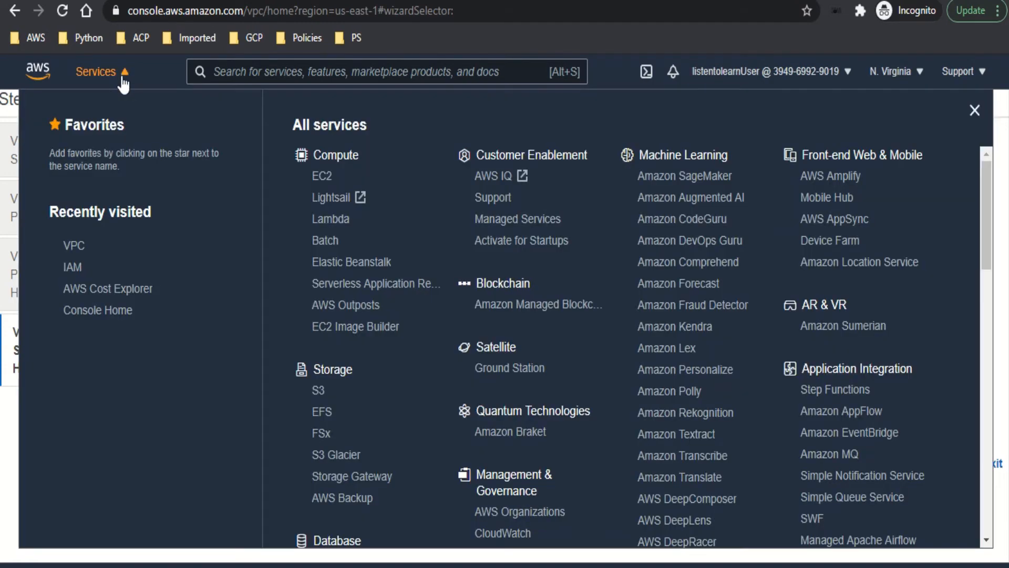
pyautogui.click(79, 246)
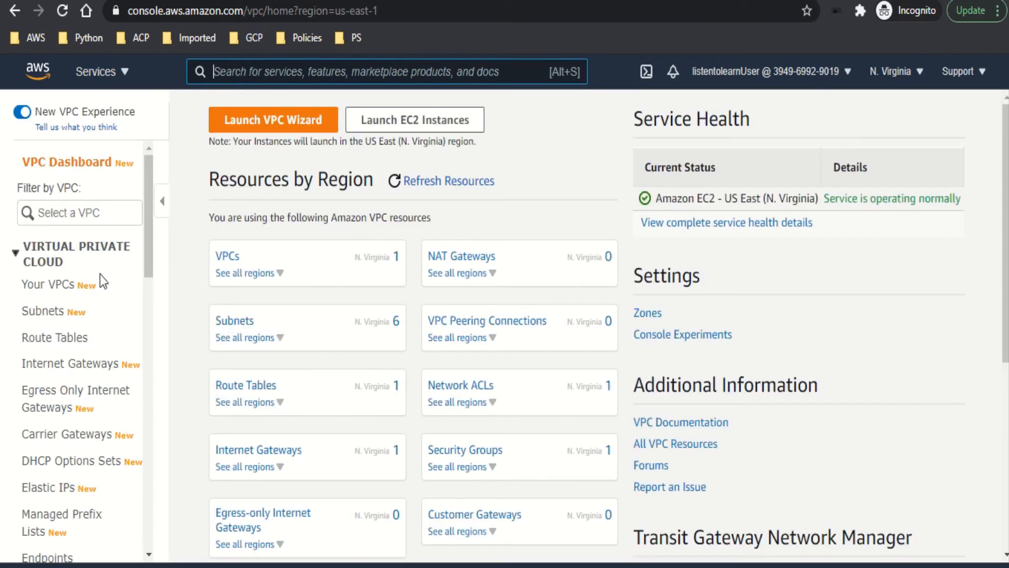
pyautogui.click(59, 285)
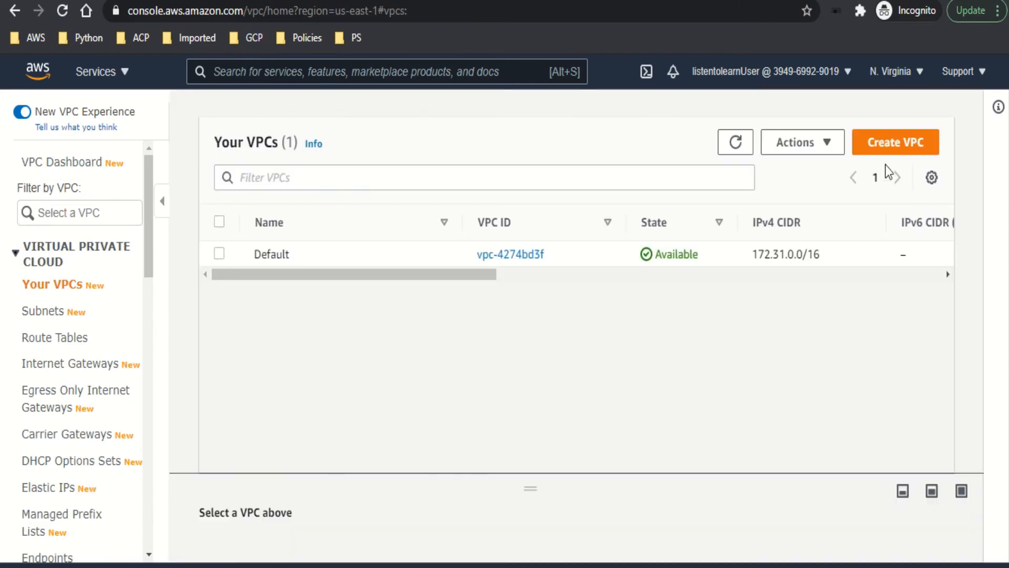
pyautogui.click(888, 145)
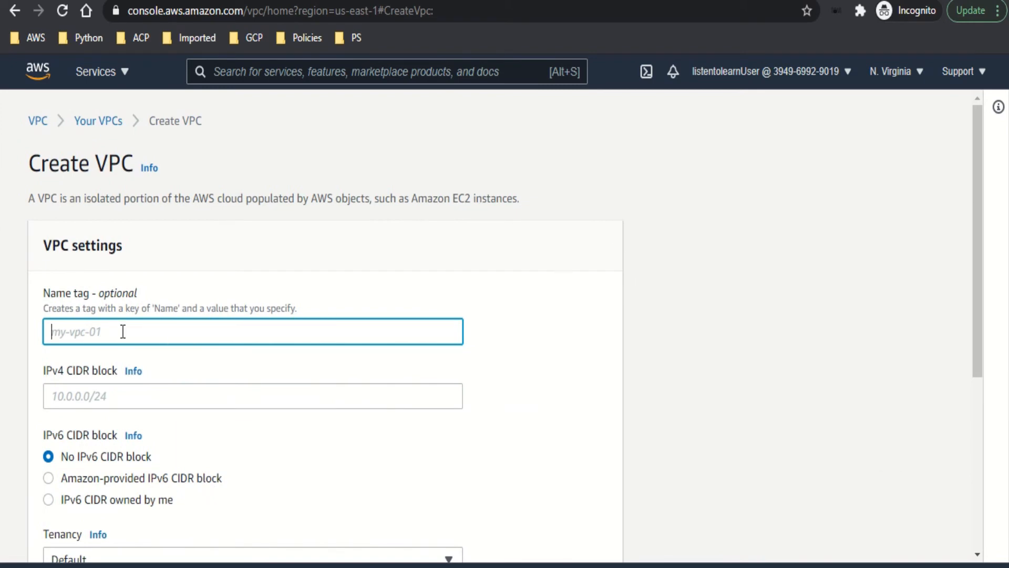
# Step: Name the VPC myVPC and set its IPv4 CIDR block to 10.0.0.0/16
pyautogui.write('myVPC')
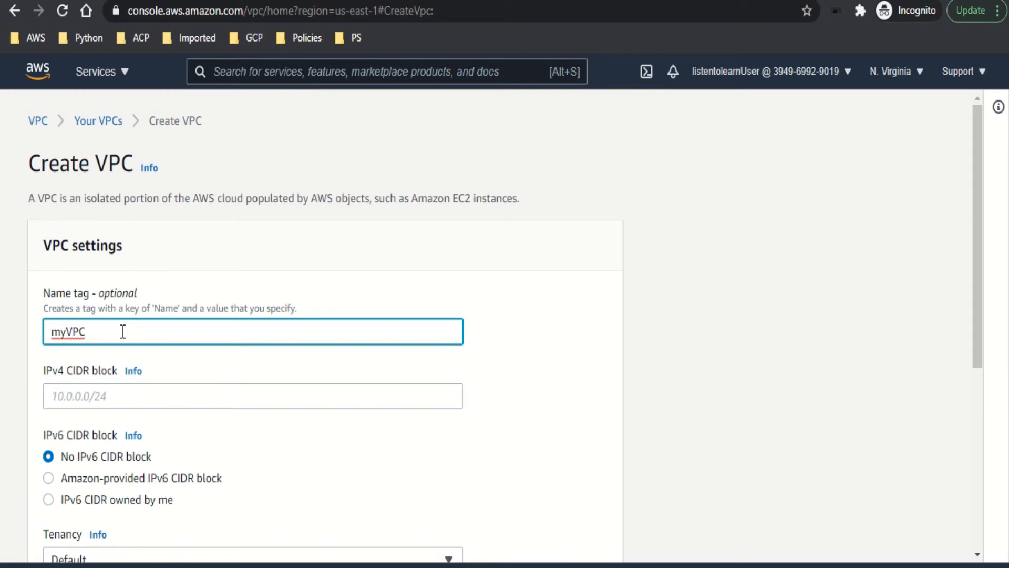
pyautogui.press('Tab')
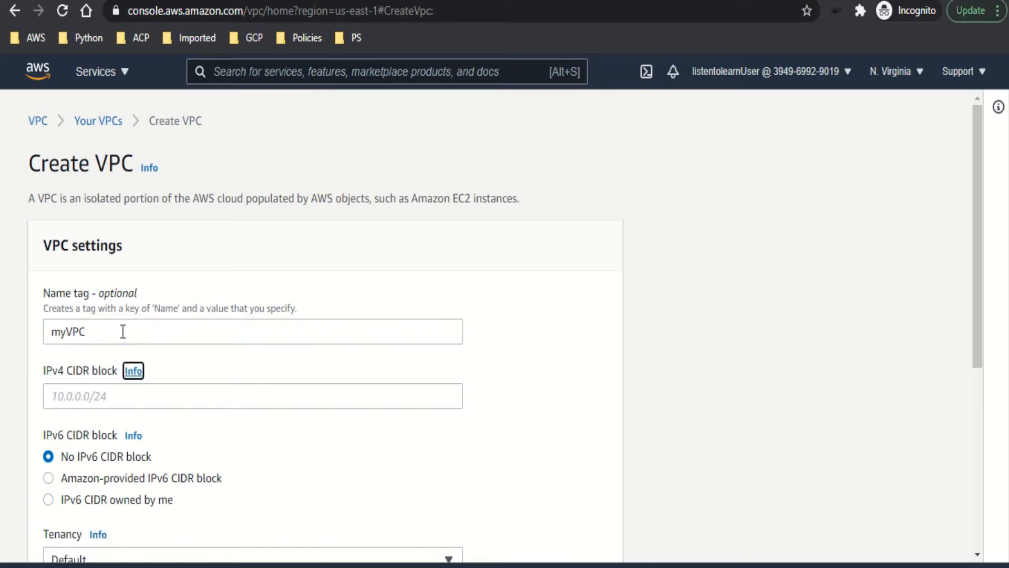
pyautogui.press('Tab')
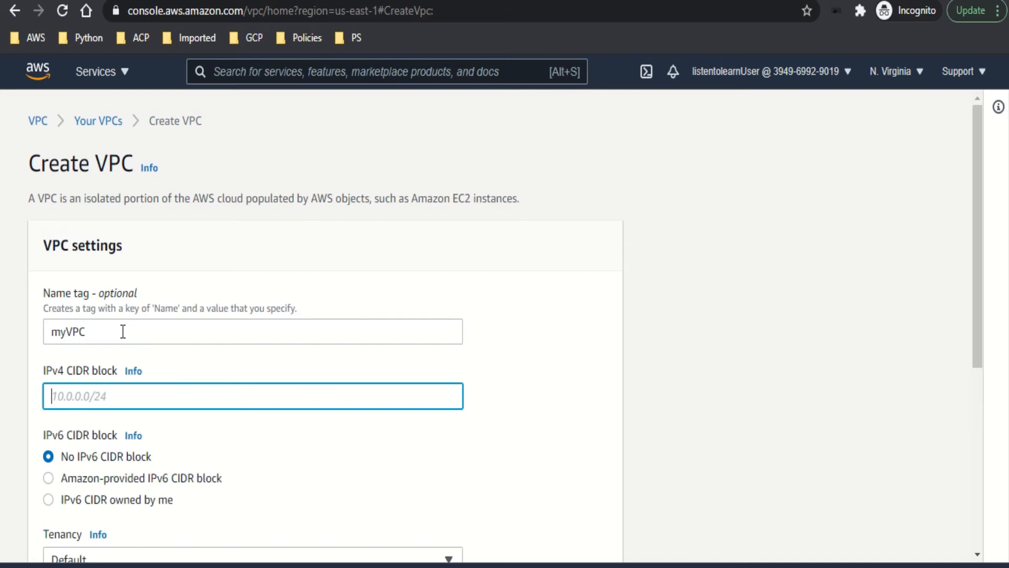
pyautogui.write('10.0.0.0/16')
pyautogui.click(503, 382)
# Step: Create the VPC with no IPv6 CIDR block and Default tenancy, and review its details and associated CIDRs
pyautogui.scroll(-3, 504, 383)
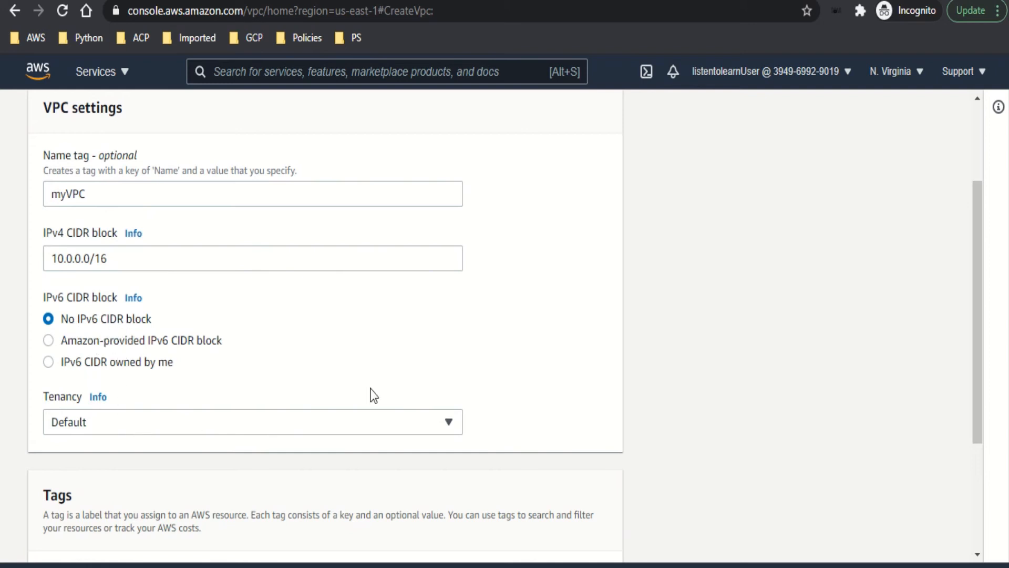
pyautogui.click(424, 429)
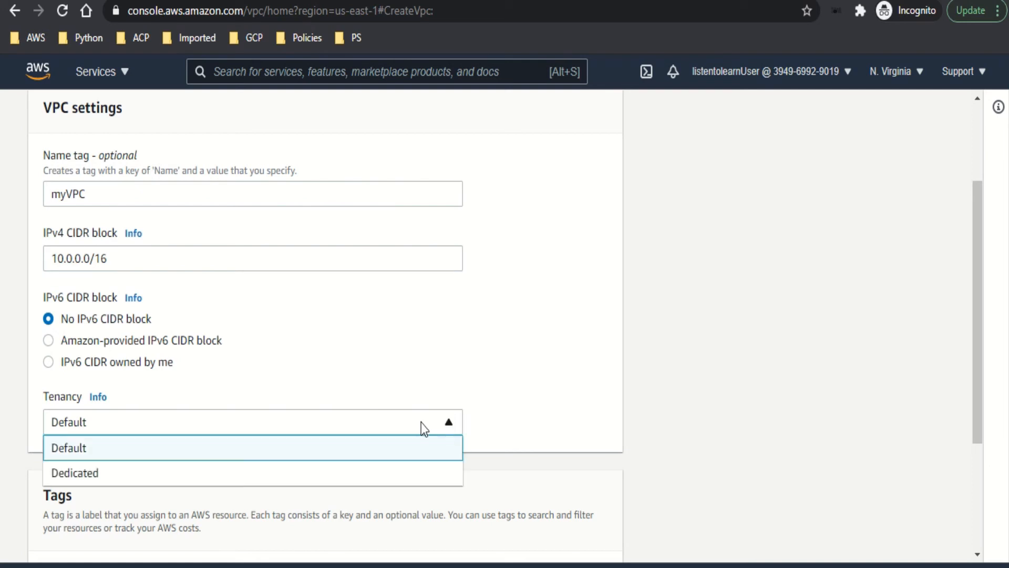
pyautogui.click(482, 421)
pyautogui.scroll(-1, 487, 423)
pyautogui.scroll(-3, 487, 423)
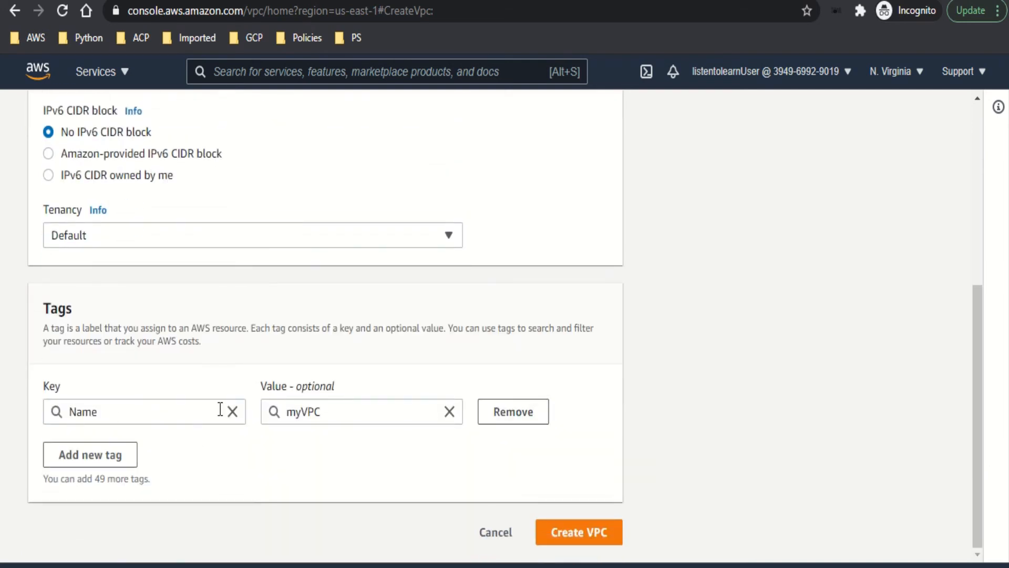
pyautogui.click(579, 532)
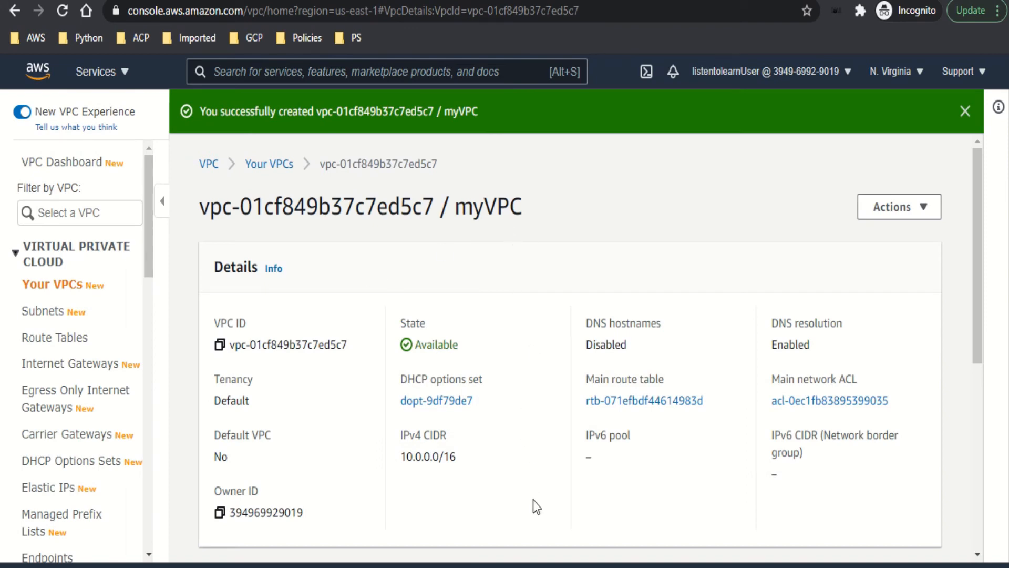
pyautogui.scroll(-5, 682, 223)
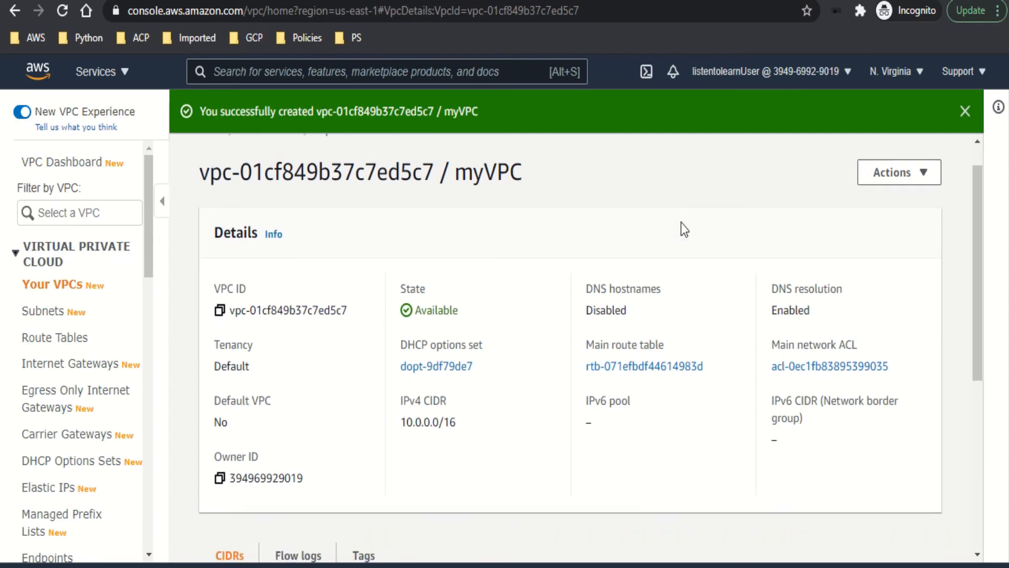
pyautogui.scroll(-1, 683, 229)
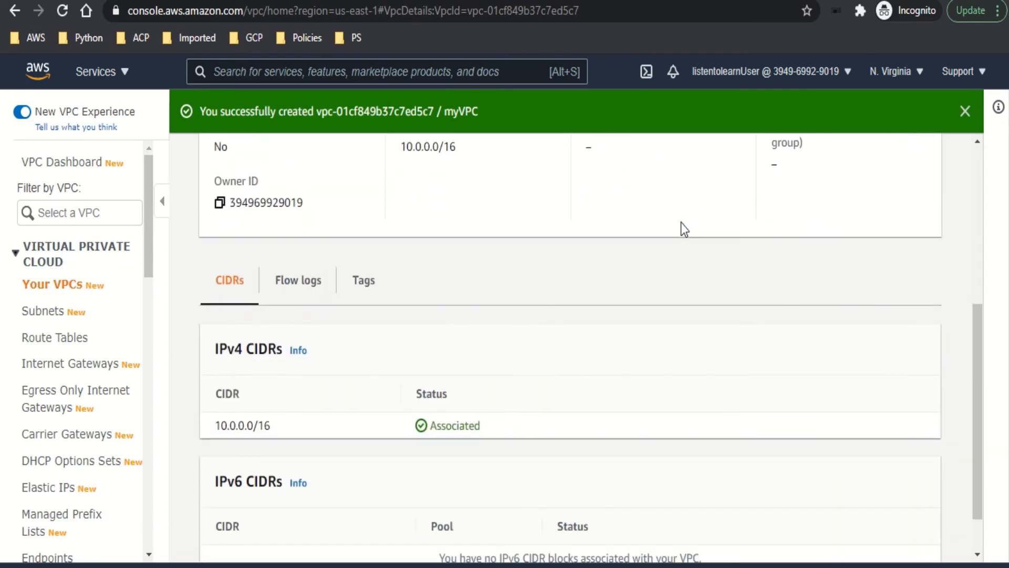
# Step: Start creating a subnet and assign it to myVPC
pyautogui.click(62, 315)
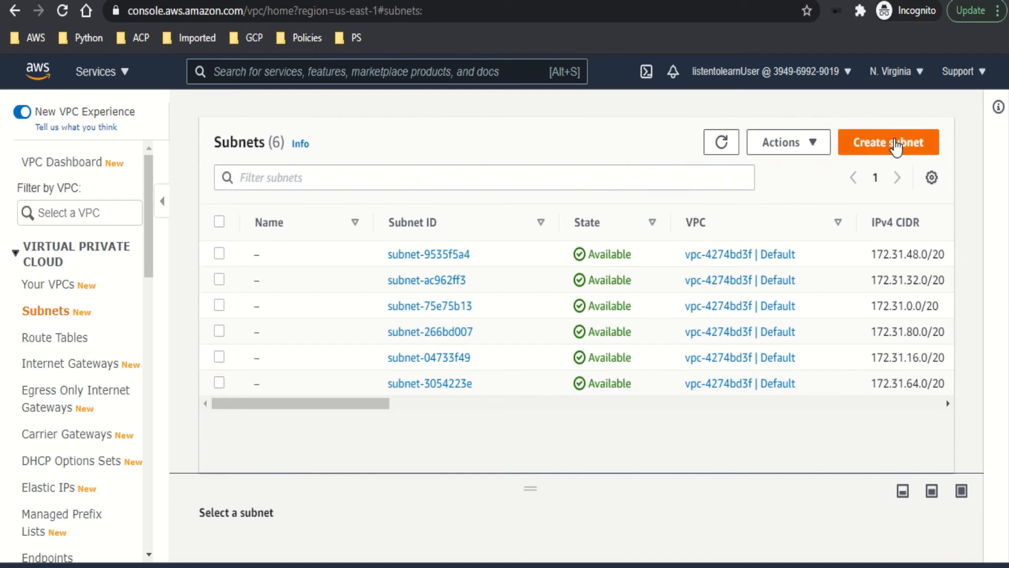
pyautogui.click(892, 149)
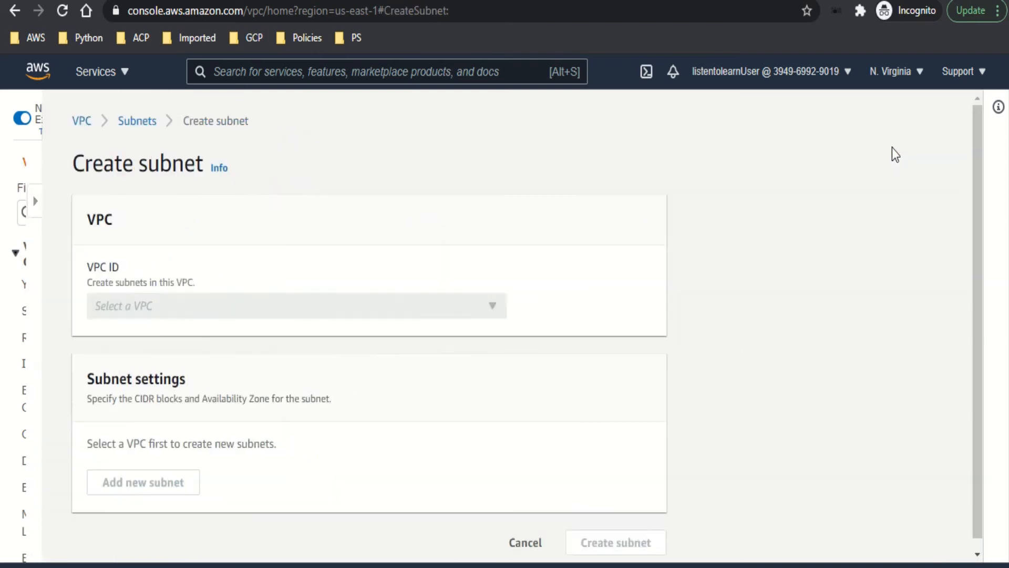
pyautogui.click(322, 310)
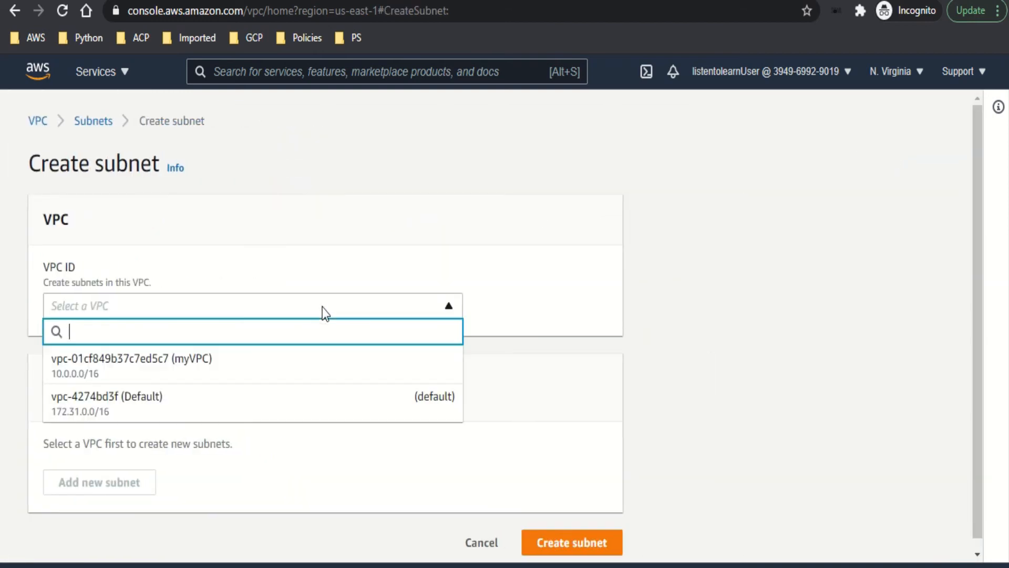
pyautogui.click(213, 376)
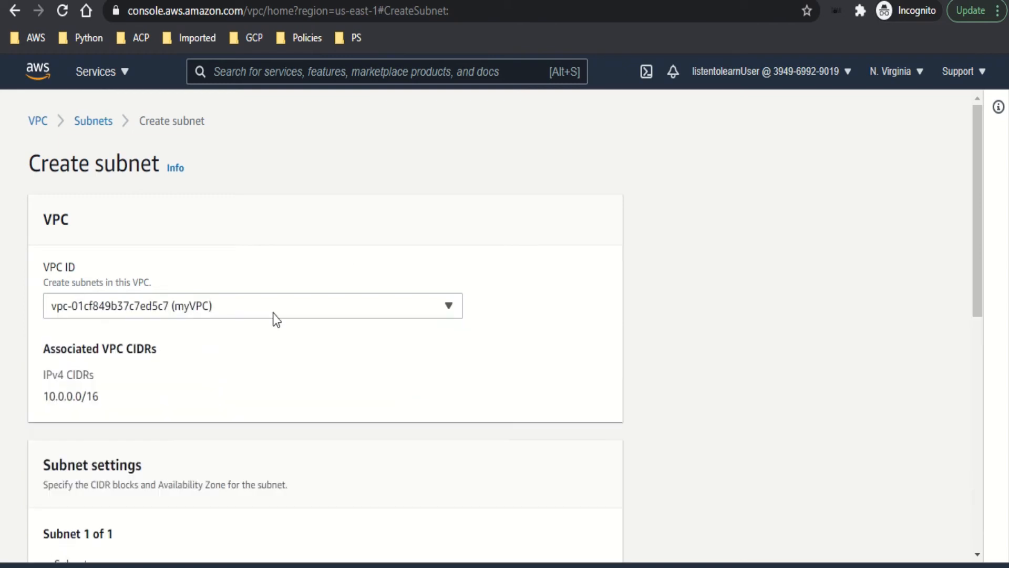
# Step: Name the subnet mySubnet and place it in the us-east-1a availability zone
pyautogui.scroll(-7, 360, 263)
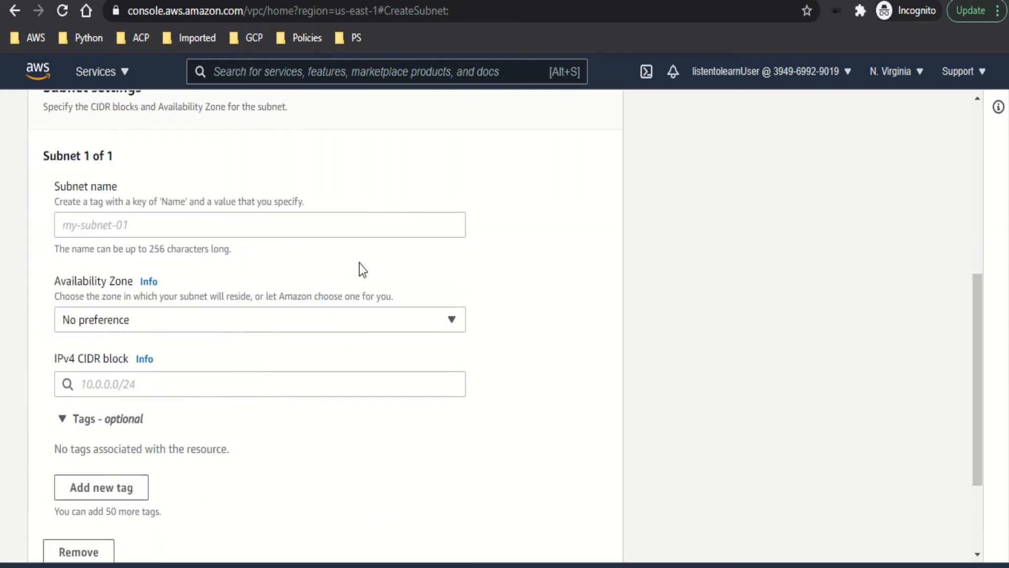
pyautogui.click(202, 225)
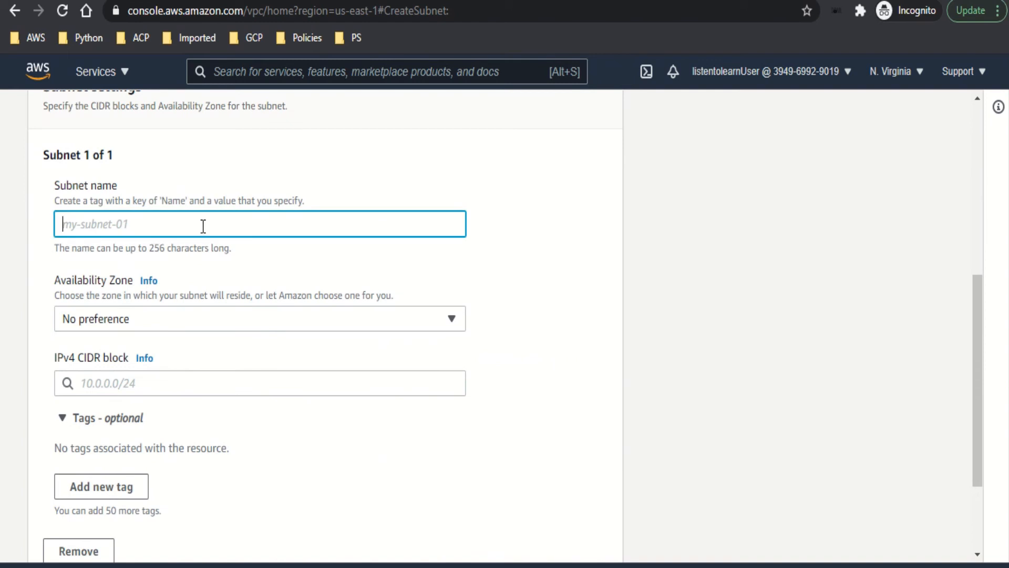
pyautogui.write('mySubnet')
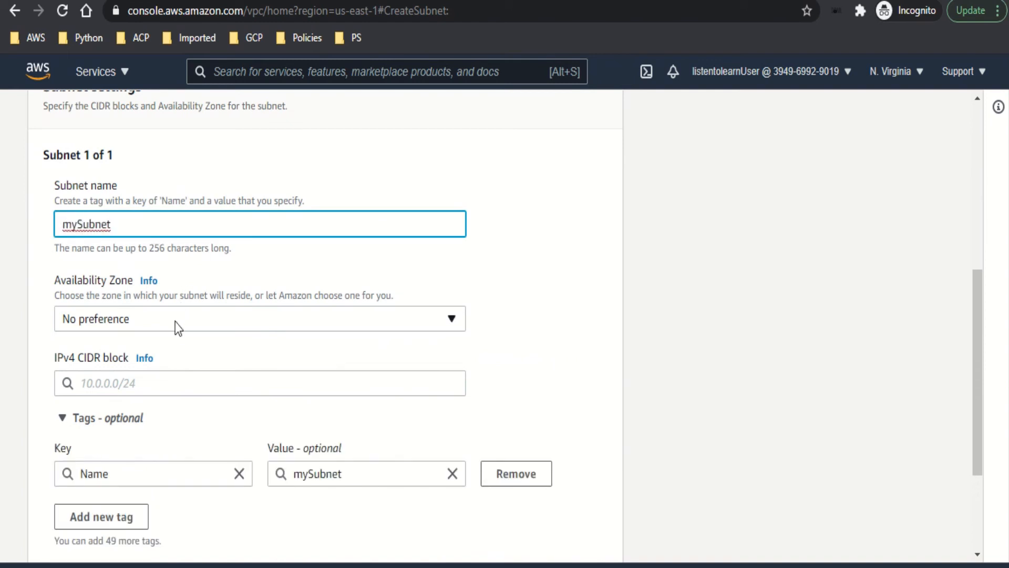
pyautogui.click(160, 321)
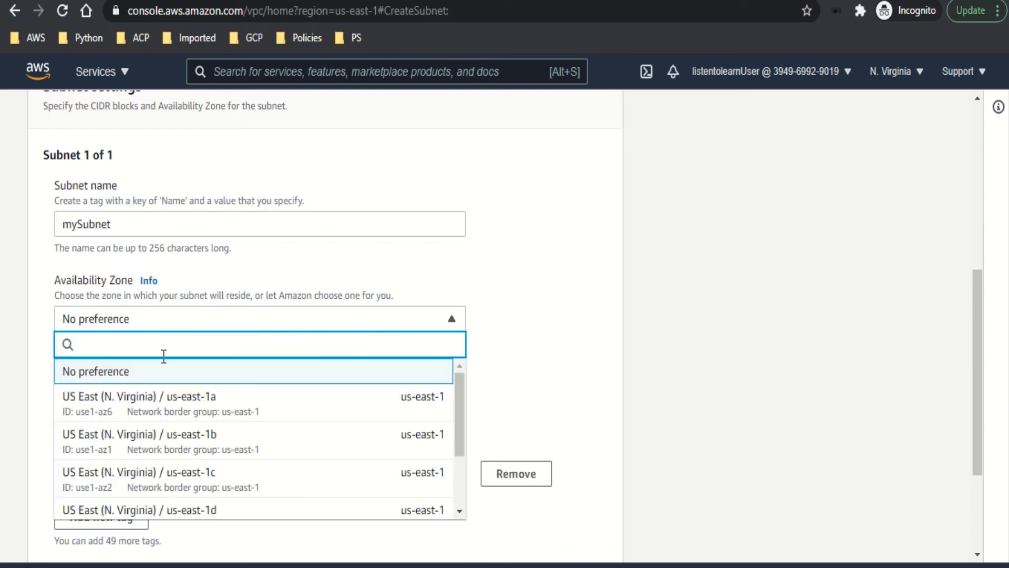
pyautogui.click(174, 408)
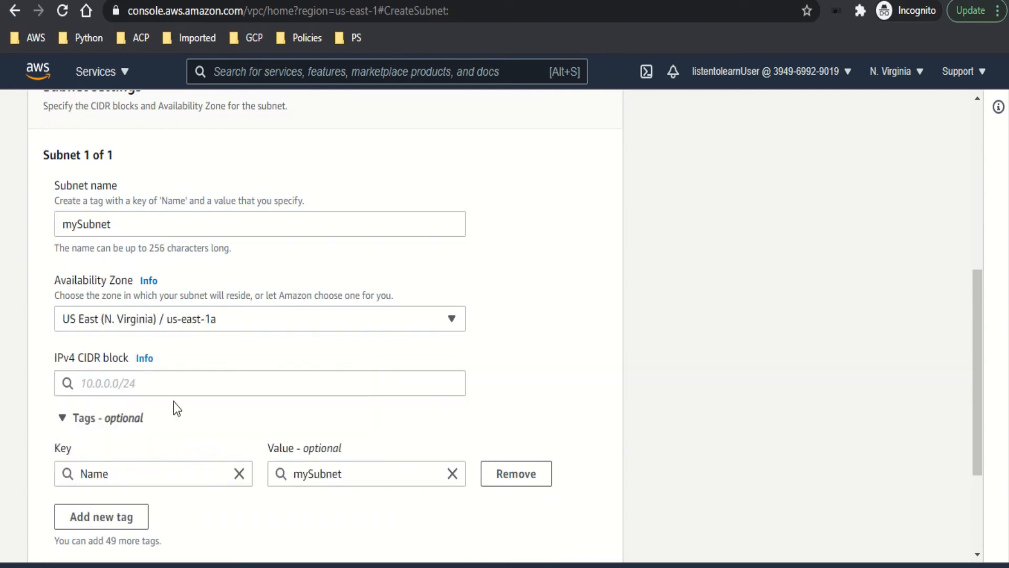
# Step: Set the subnet's IPv4 CIDR block to 10.0.0.128/25 and create the subnet
pyautogui.scroll(-3, 515, 394)
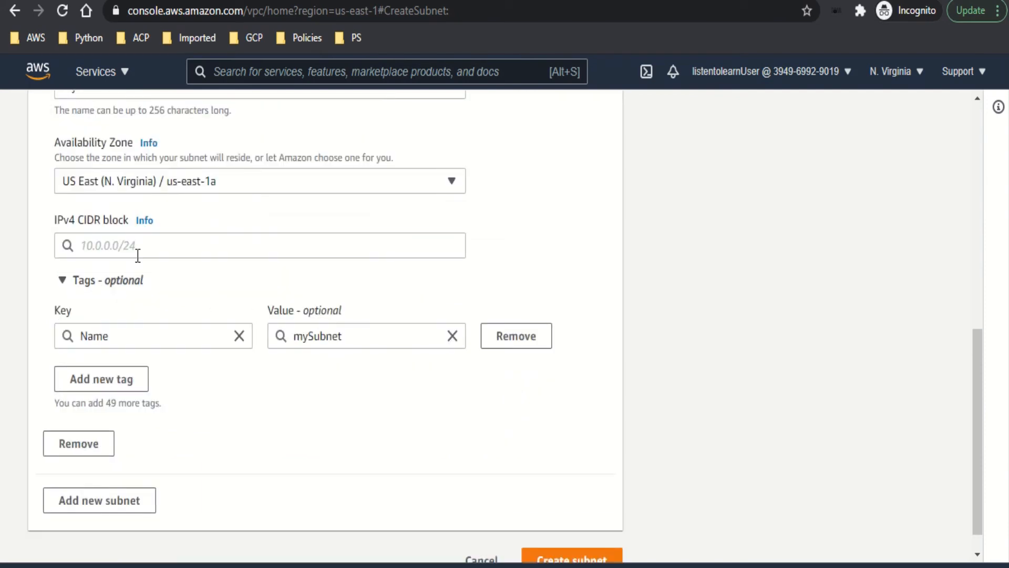
pyautogui.click(113, 249)
pyautogui.write('10.0.0')
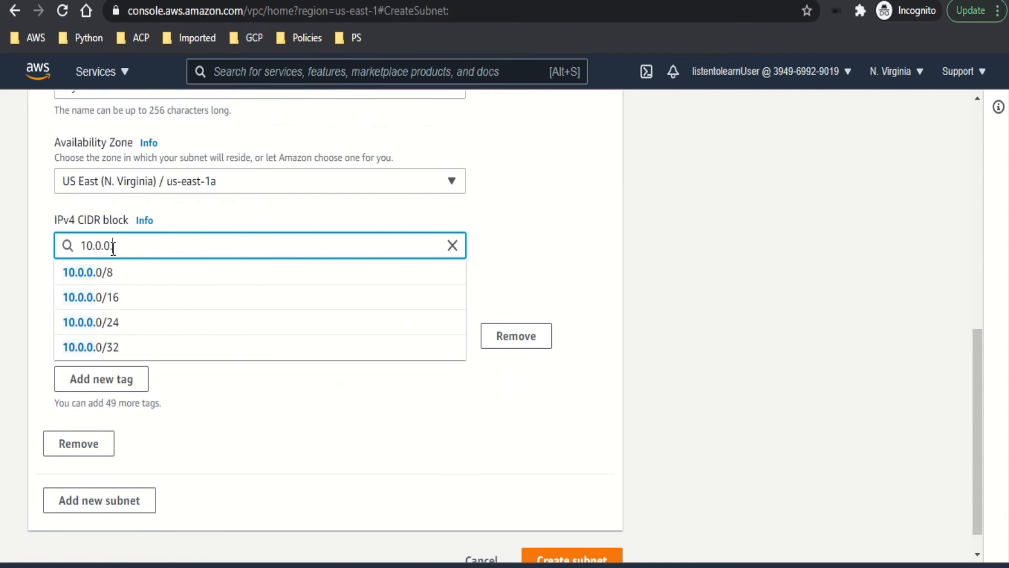
pyautogui.write('.128')
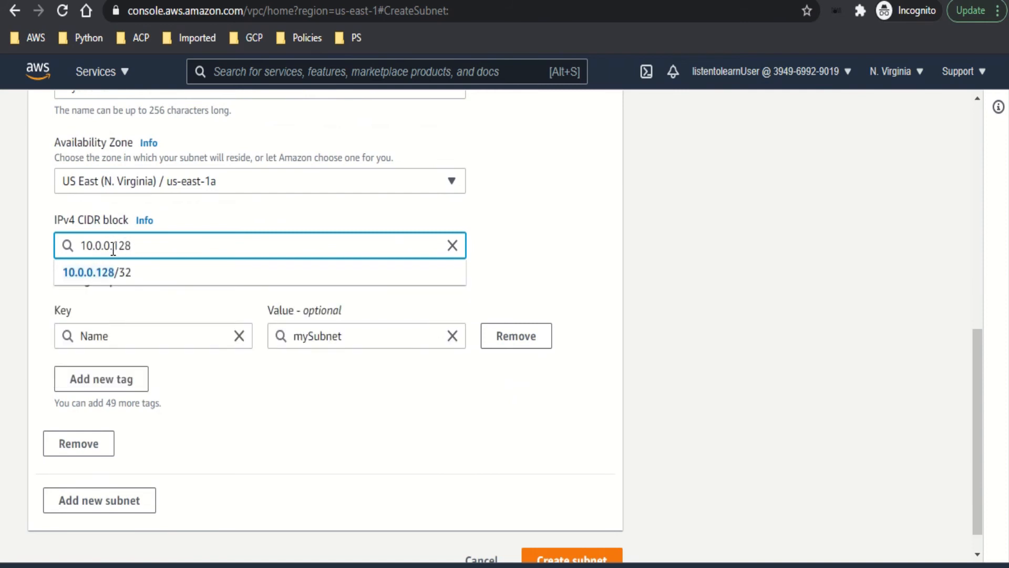
pyautogui.write('/')
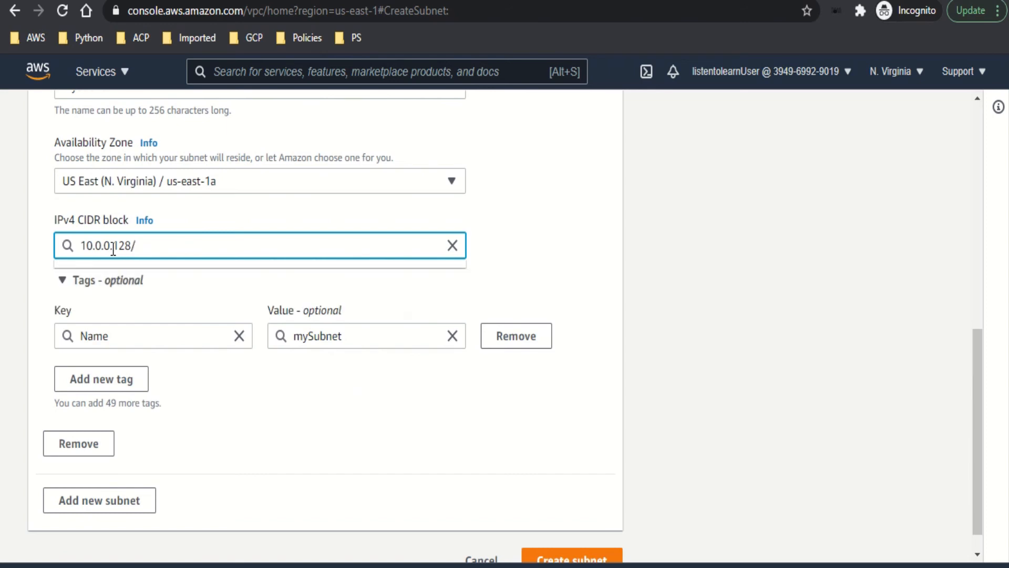
pyautogui.write('25')
pyautogui.press('Tab')
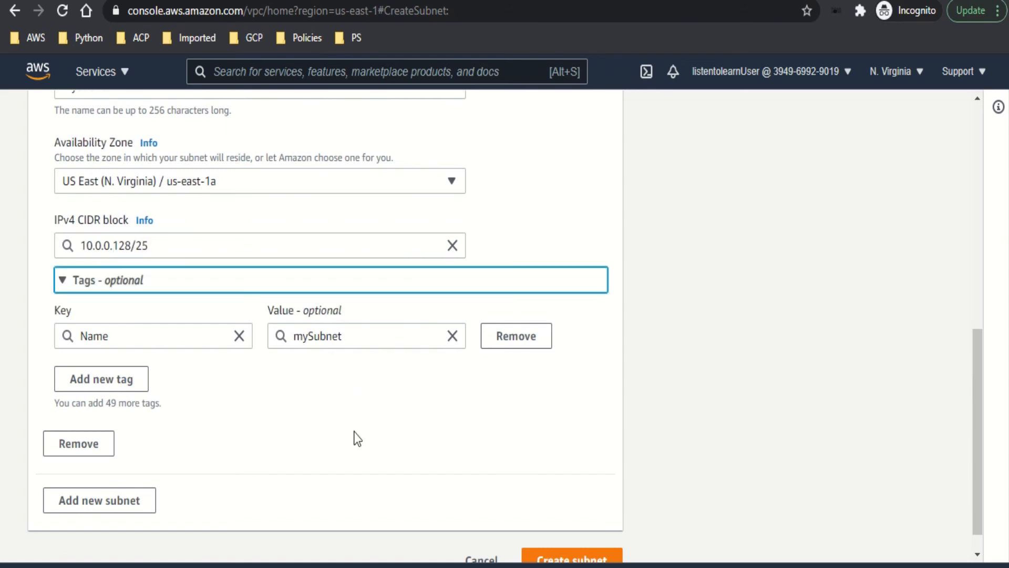
pyautogui.click(457, 449)
pyautogui.scroll(-1, 457, 448)
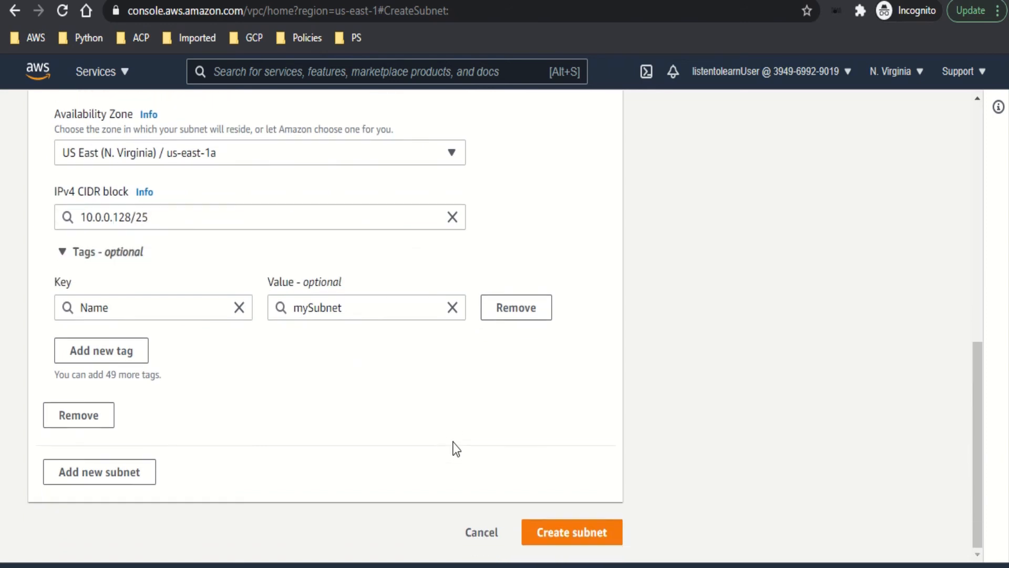
pyautogui.click(581, 531)
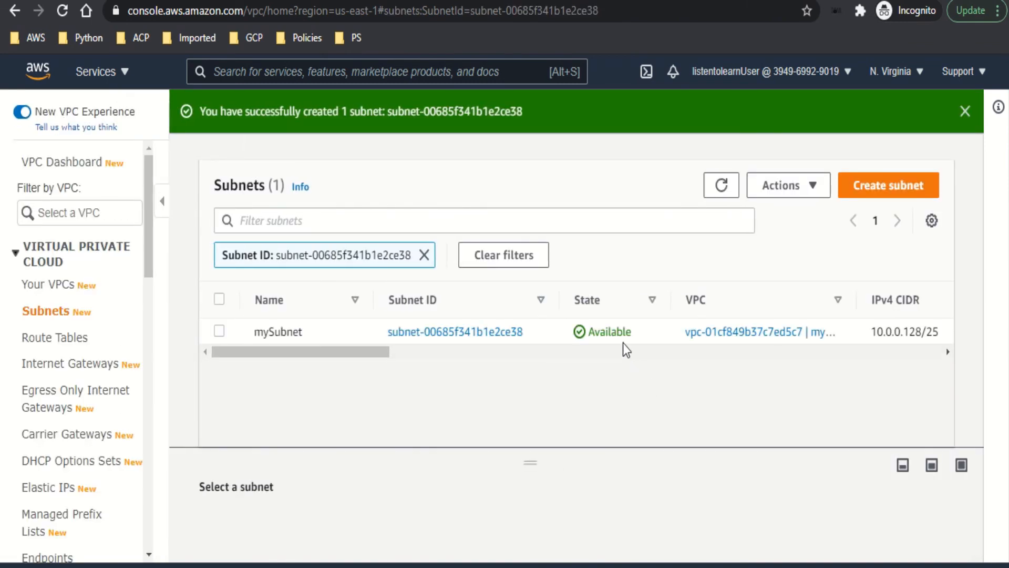
# Step: Check mySubnet's number of available IPv4 addresses and its availability zone in the subnet list
pyautogui.moveTo(360, 352); pyautogui.dragTo(494, 387)
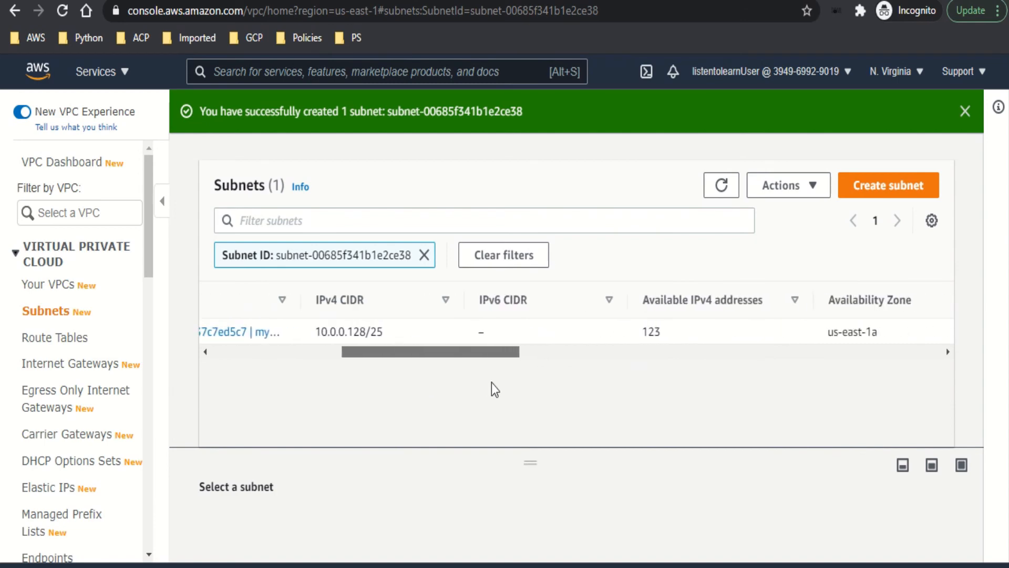
pyautogui.doubleClick(674, 336)
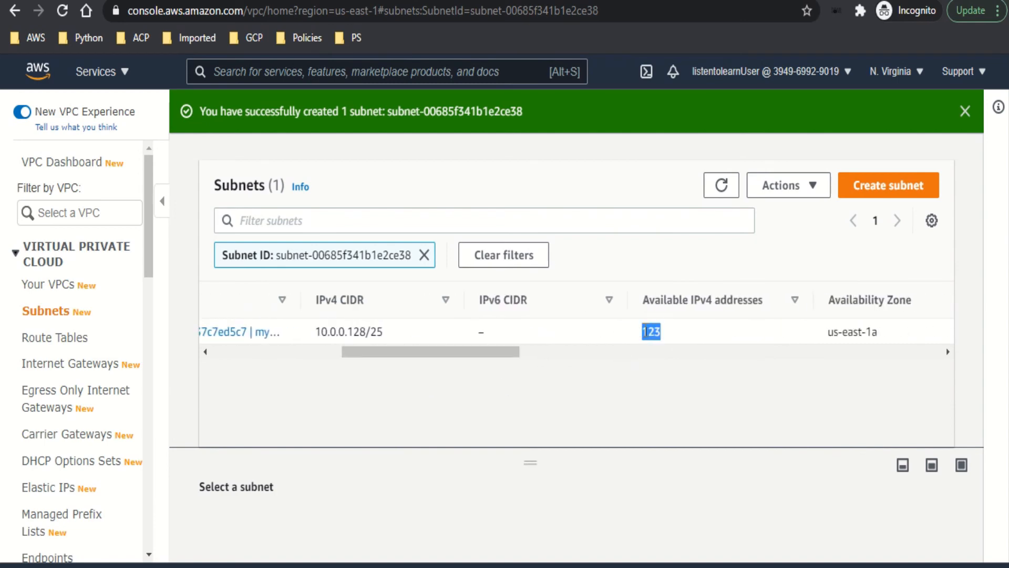
pyautogui.click(525, 413)
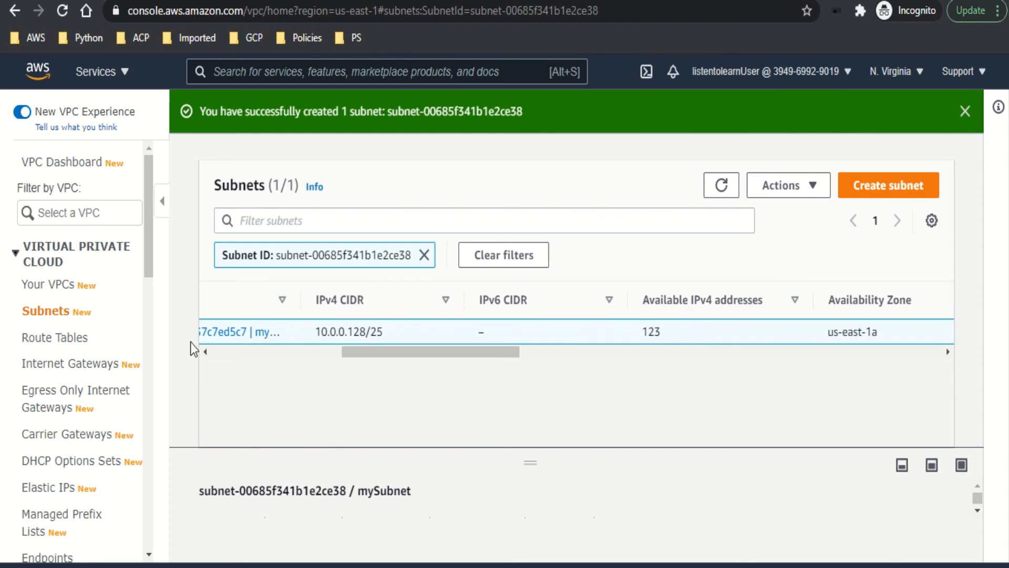
# Step: Open the route tables and show the summary of the main route table belonging to myVPC
pyautogui.moveTo(151, 268); pyautogui.dragTo(157, 289)
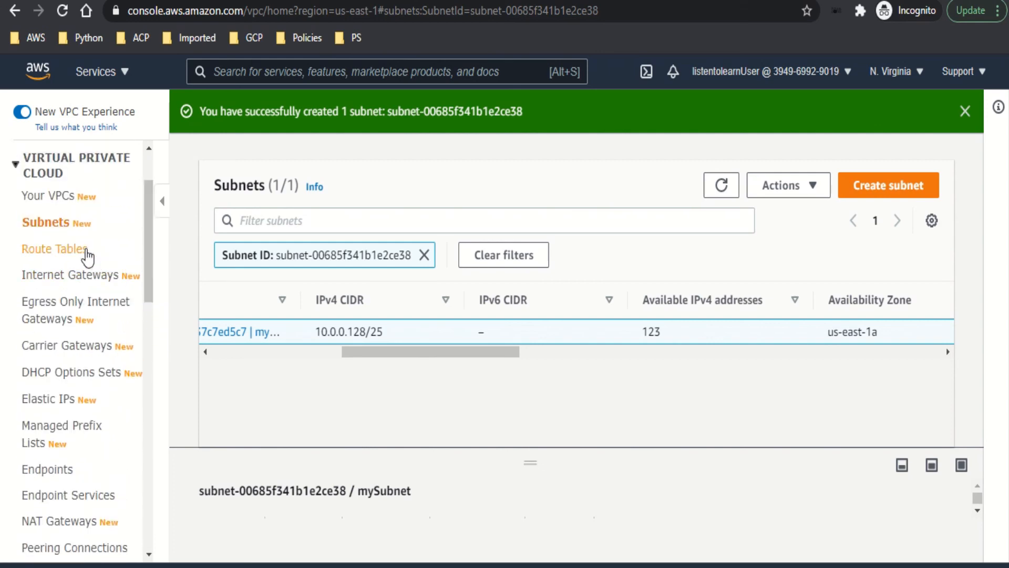
pyautogui.click(83, 251)
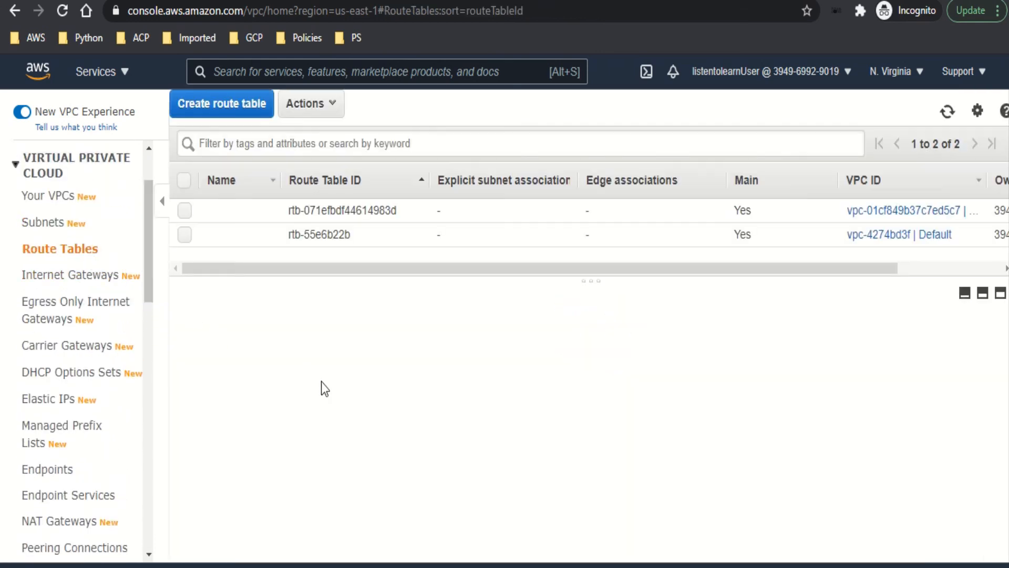
pyautogui.click(411, 214)
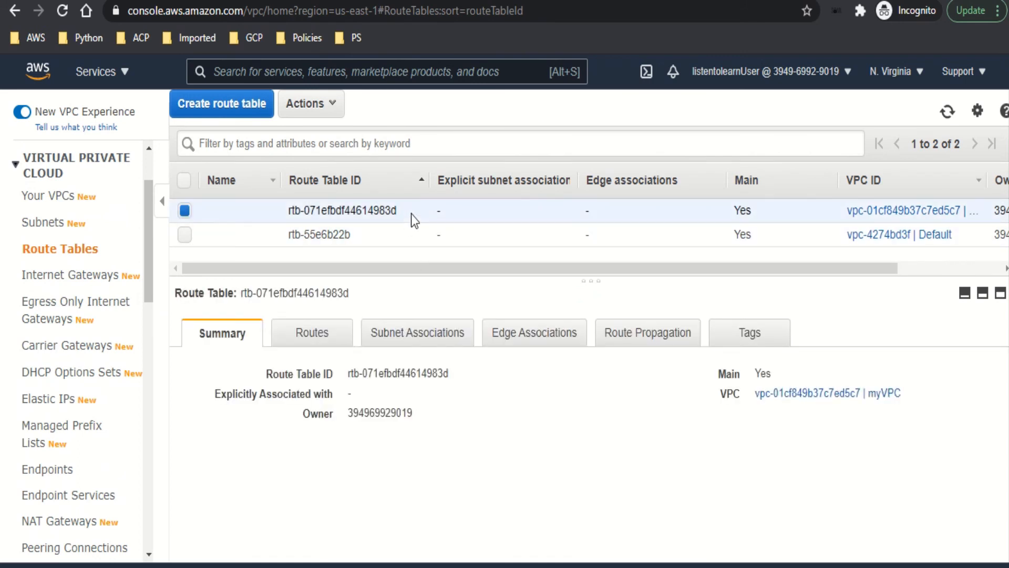
# Step: Show the routes of myVPC's main route table and examine the destination and target of its route
pyautogui.click(332, 346)
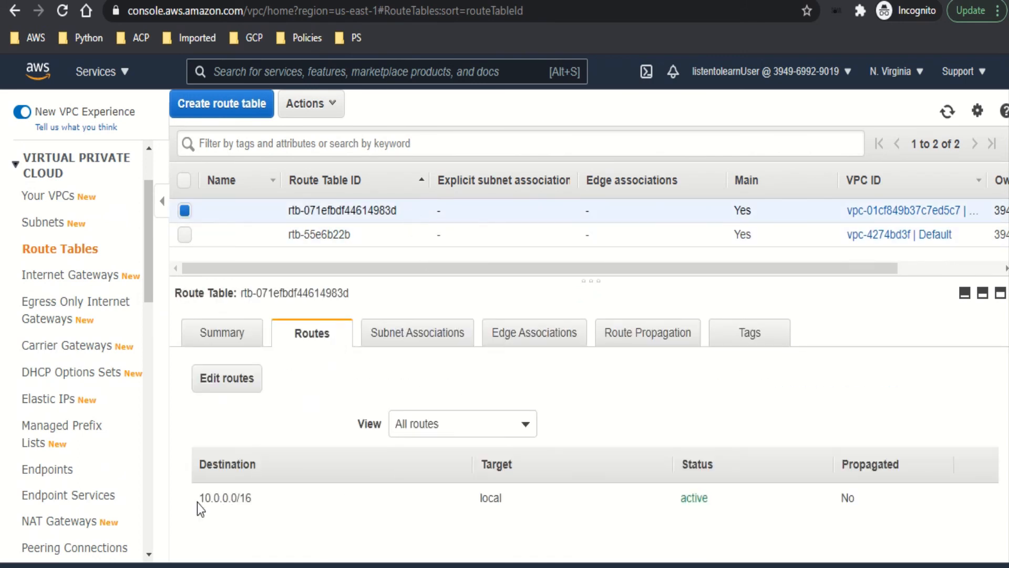
pyautogui.moveTo(197, 503); pyautogui.dragTo(248, 498)
pyautogui.moveTo(488, 498); pyautogui.dragTo(511, 502)
pyautogui.click(511, 502)
# Step: Open the network ACL associated with mySubnet and examine its subnet associations and its inbound rules
pyautogui.moveTo(148, 286); pyautogui.dragTo(143, 357)
pyautogui.click(81, 368)
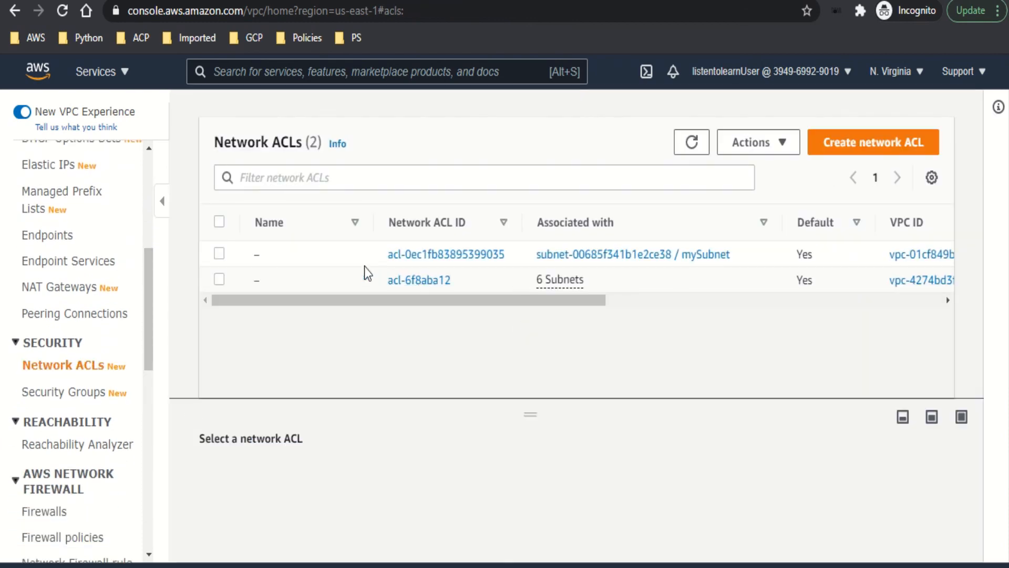
pyautogui.click(346, 262)
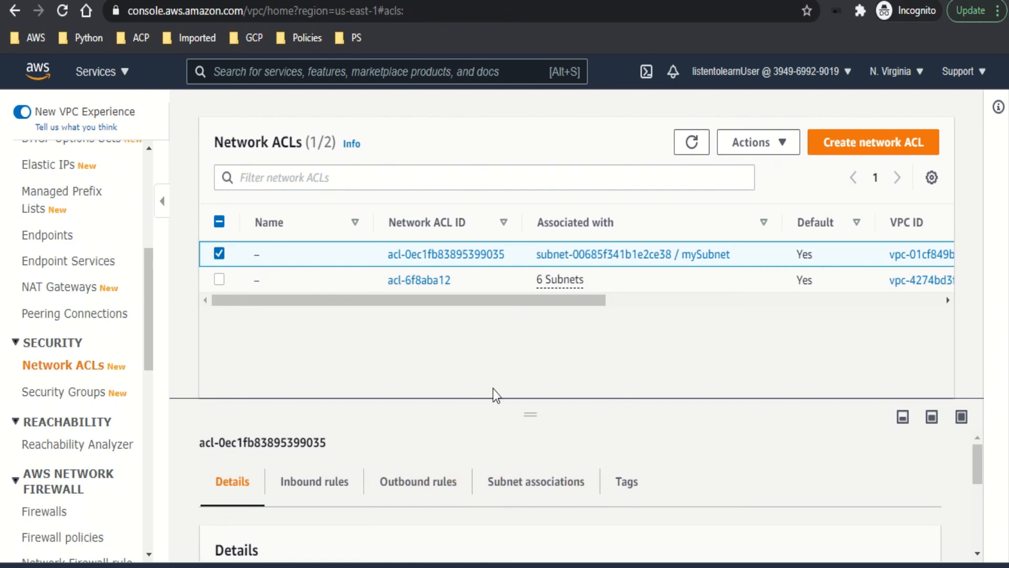
pyautogui.moveTo(490, 400); pyautogui.dragTo(492, 323)
pyautogui.click(513, 412)
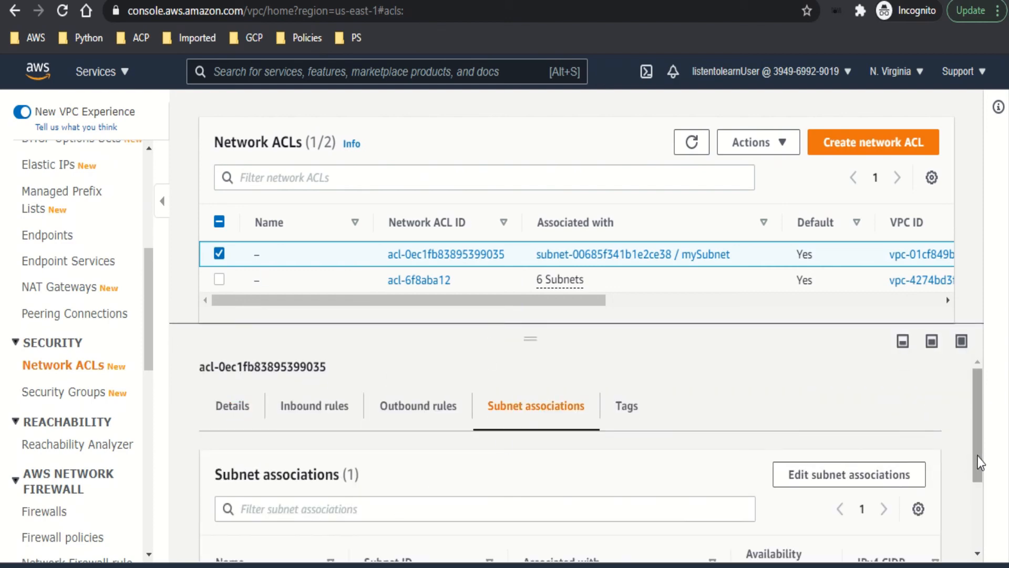
pyautogui.moveTo(979, 460); pyautogui.dragTo(979, 526)
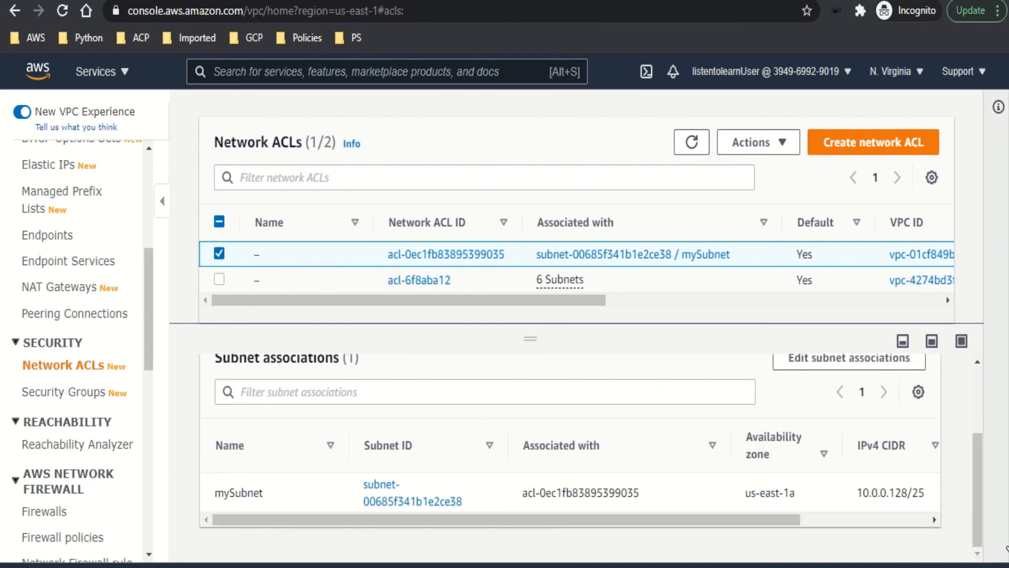
pyautogui.moveTo(981, 530); pyautogui.dragTo(978, 471)
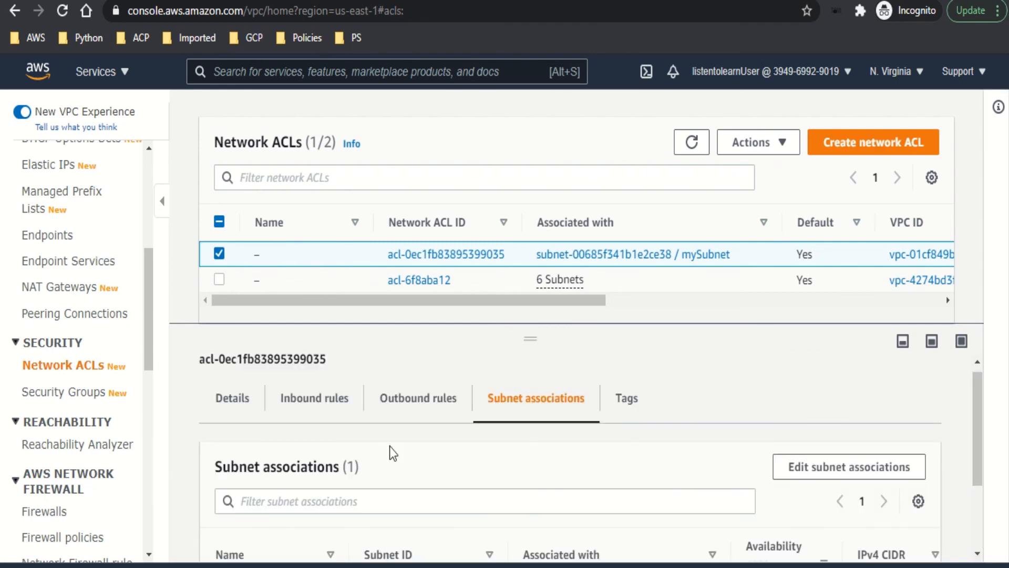
pyautogui.click(300, 404)
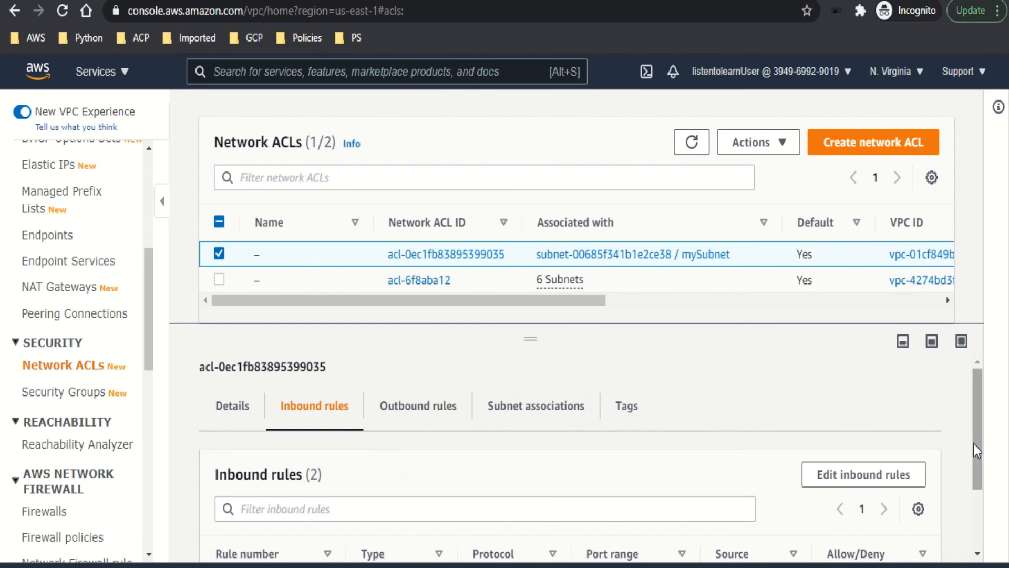
pyautogui.moveTo(973, 444); pyautogui.dragTo(983, 521)
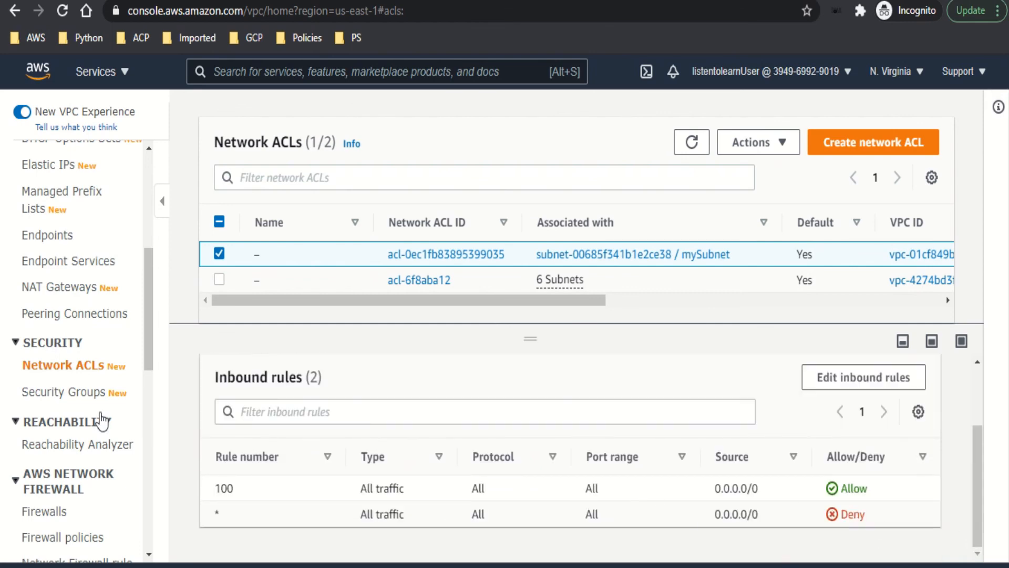
# Step: Open the security groups and examine the inbound rules of the default security group belonging to myVPC
pyautogui.click(67, 395)
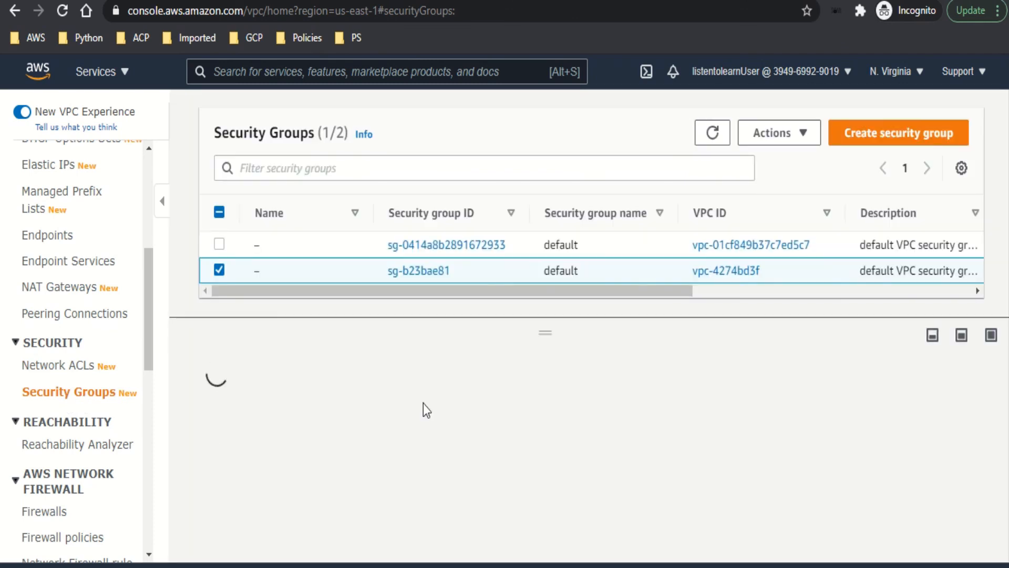
pyautogui.click(364, 245)
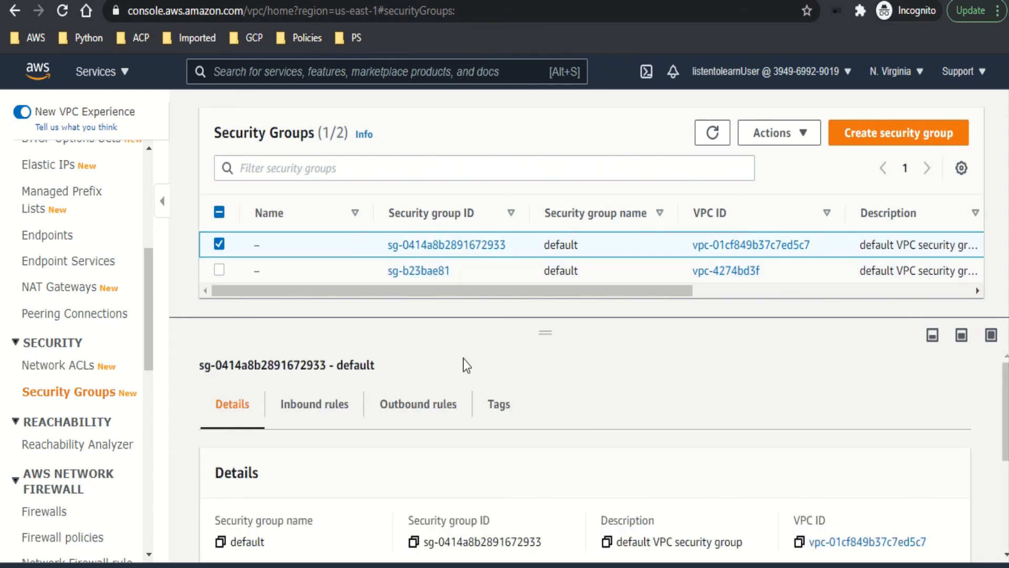
pyautogui.click(323, 405)
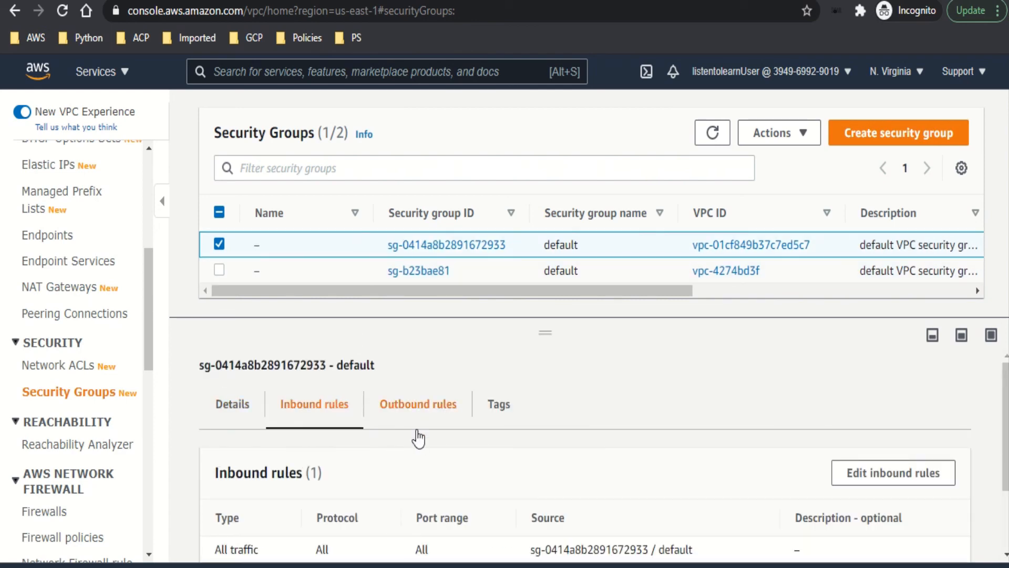
pyautogui.scroll(-2, 523, 491)
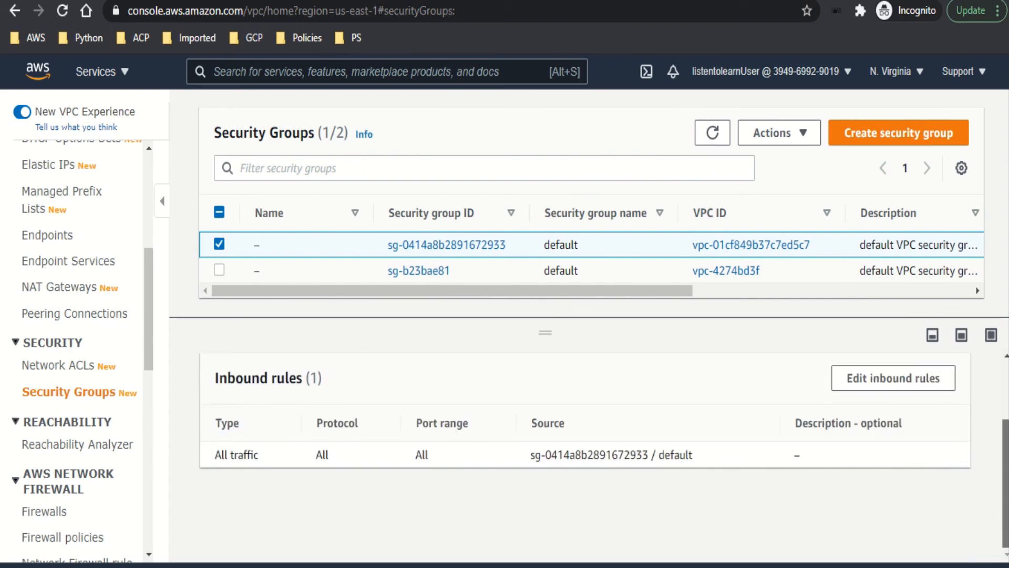
pyautogui.scroll(2, 999, 410)
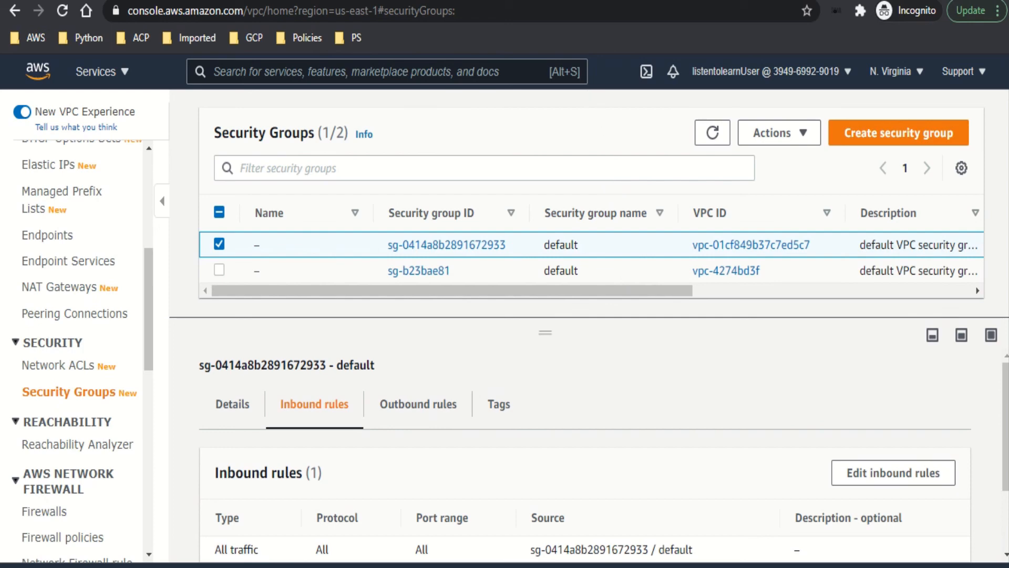
pyautogui.moveTo(546, 6)
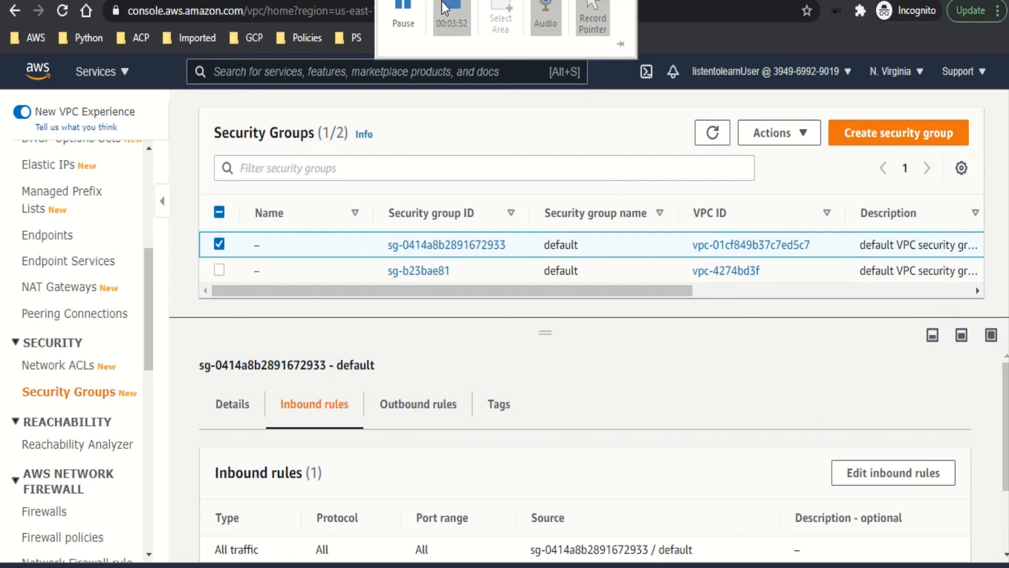